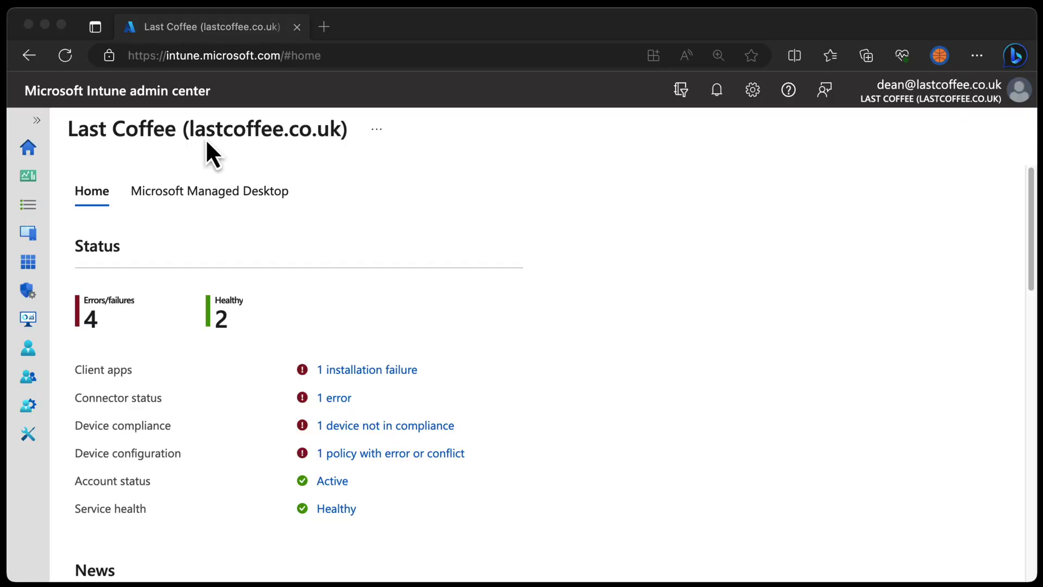
# Step: Expand the left sidebar on the Home dashboard to show full navigation labels
pyautogui.click(36, 120)
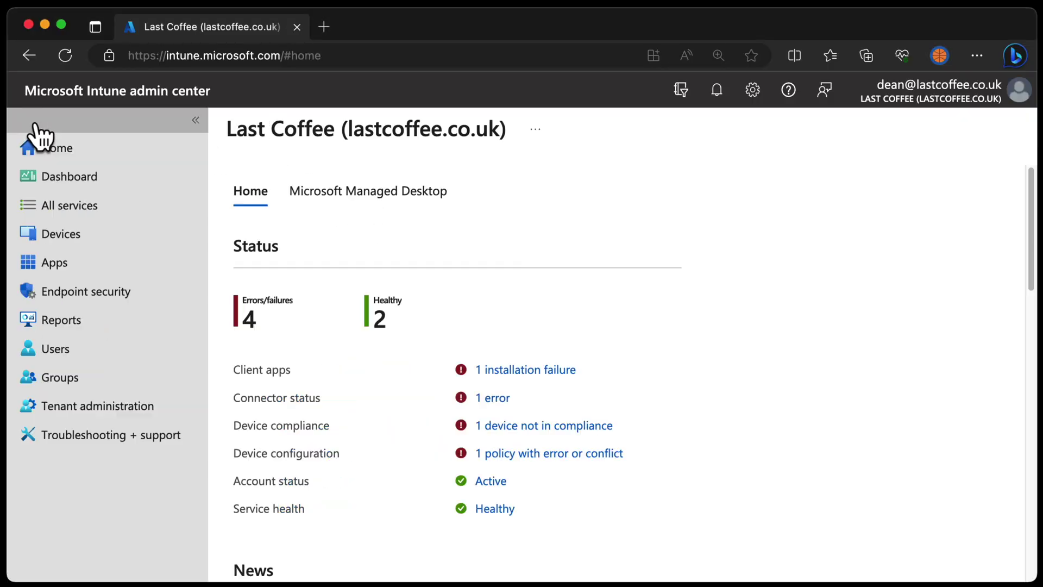
# Step: Go to Devices and open Enroll devices, landing on the Windows enrollment options
pyautogui.click(149, 244)
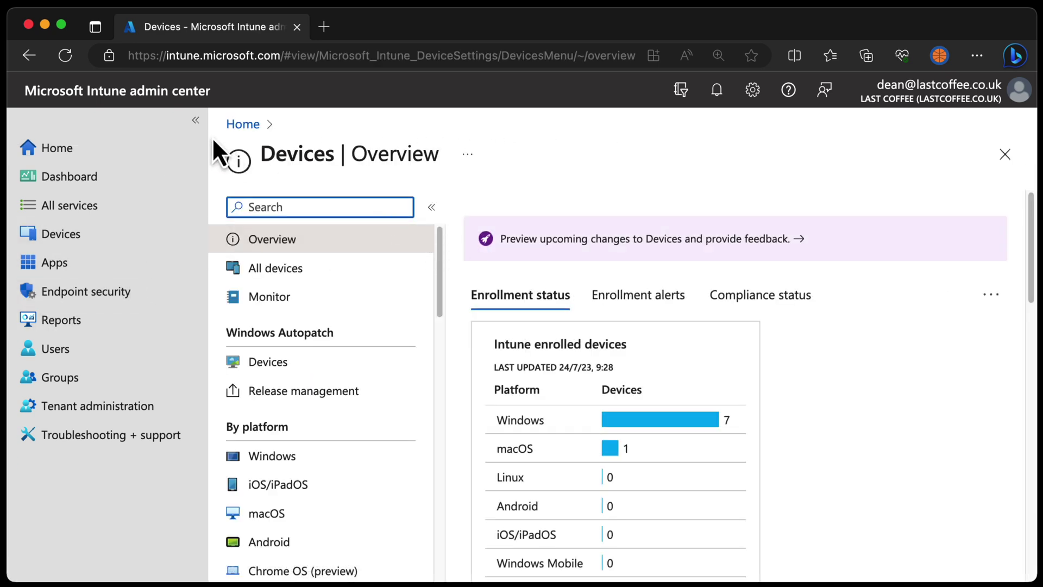
pyautogui.click(196, 121)
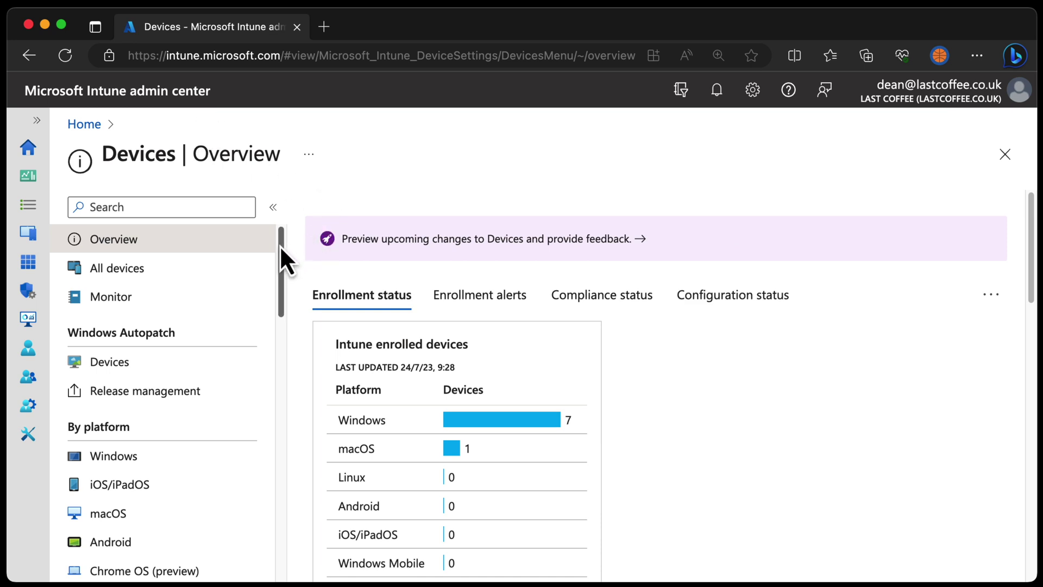
pyautogui.moveTo(279, 246); pyautogui.dragTo(283, 288)
pyautogui.scroll(-1, 249, 389)
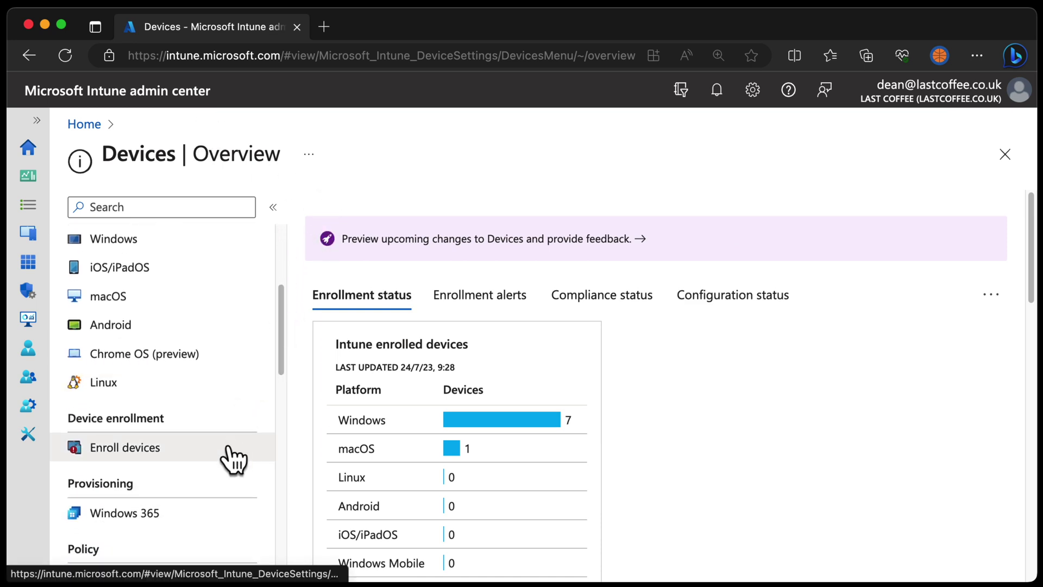
pyautogui.moveTo(278, 329); pyautogui.dragTo(283, 278)
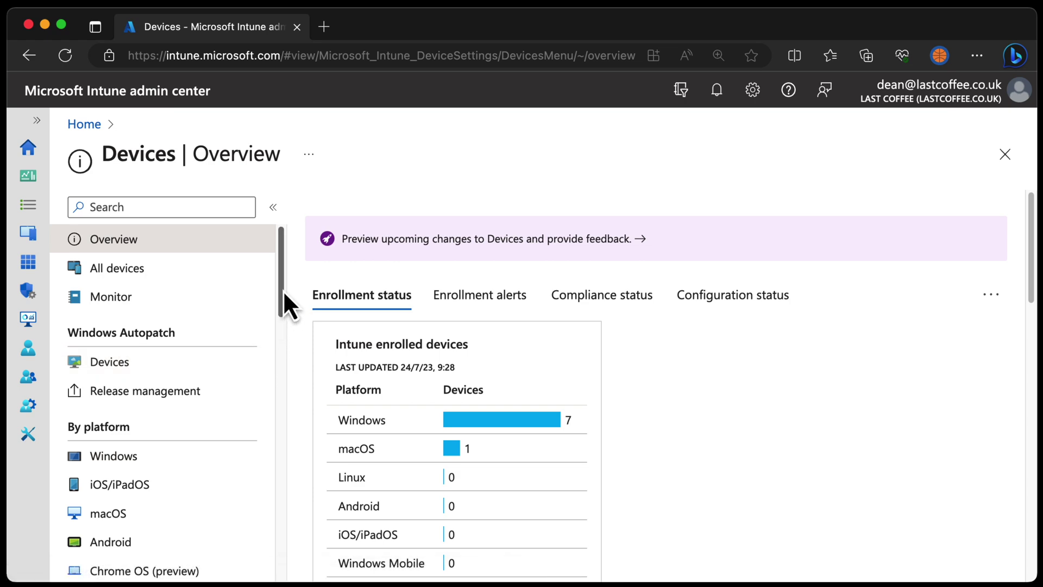
pyautogui.moveTo(282, 290); pyautogui.dragTo(245, 383)
pyautogui.click(240, 370)
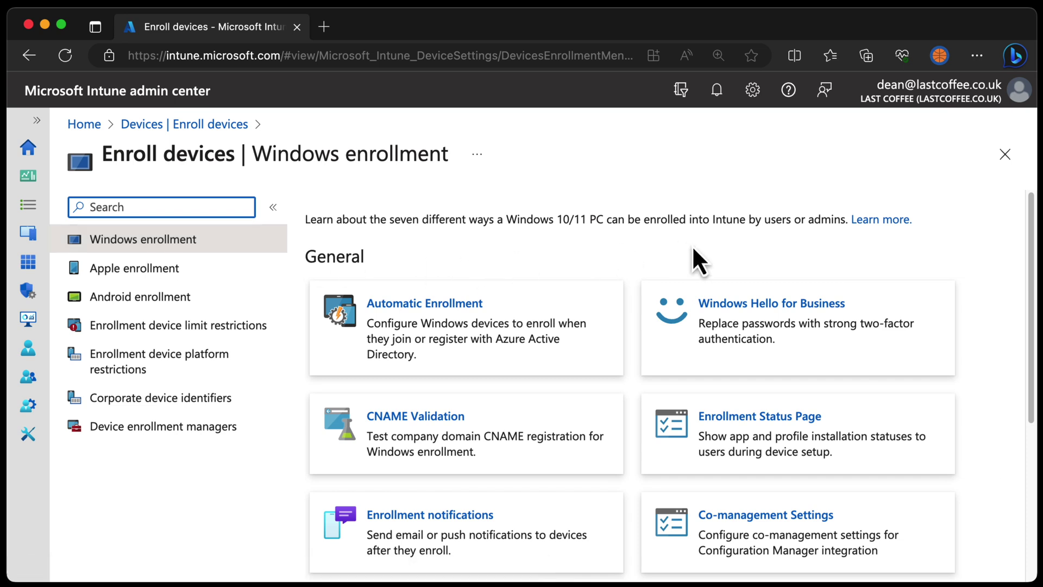
# Step: Open the Automatic Enrollment settings, showing MDM user scope All and MAM user scope None
pyautogui.moveTo(1033, 226); pyautogui.dragTo(1033, 255)
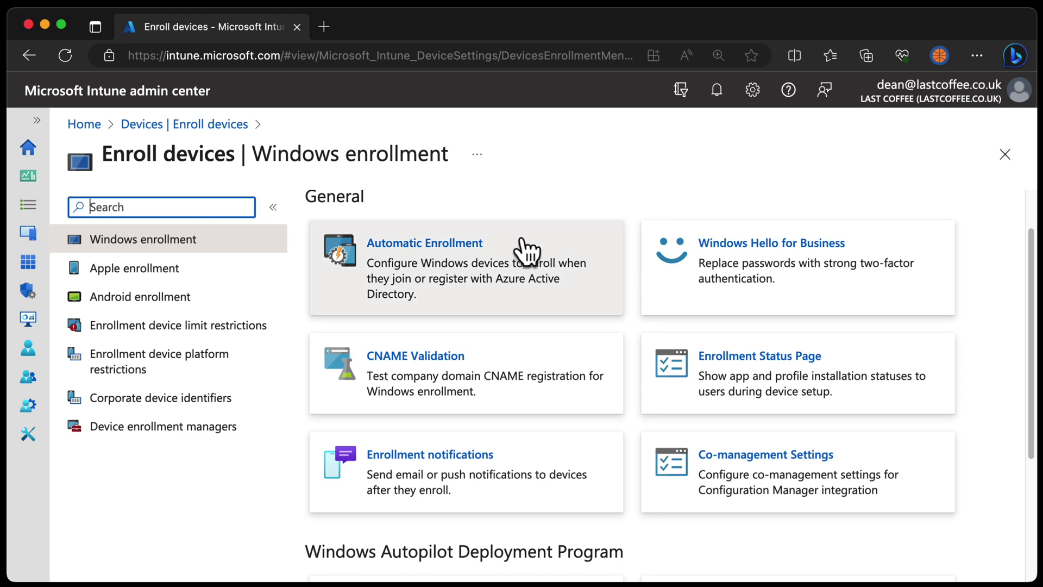
pyautogui.click(489, 247)
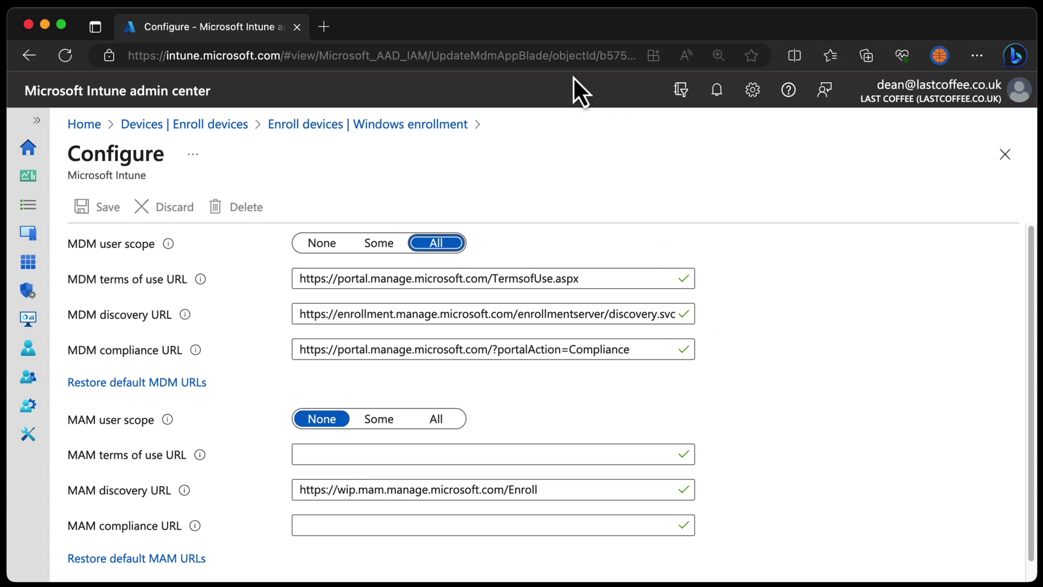
# Step: Leave automatic enrollment unchanged and return to Enroll devices | Windows enrollment via the breadcrumb
pyautogui.click(321, 124)
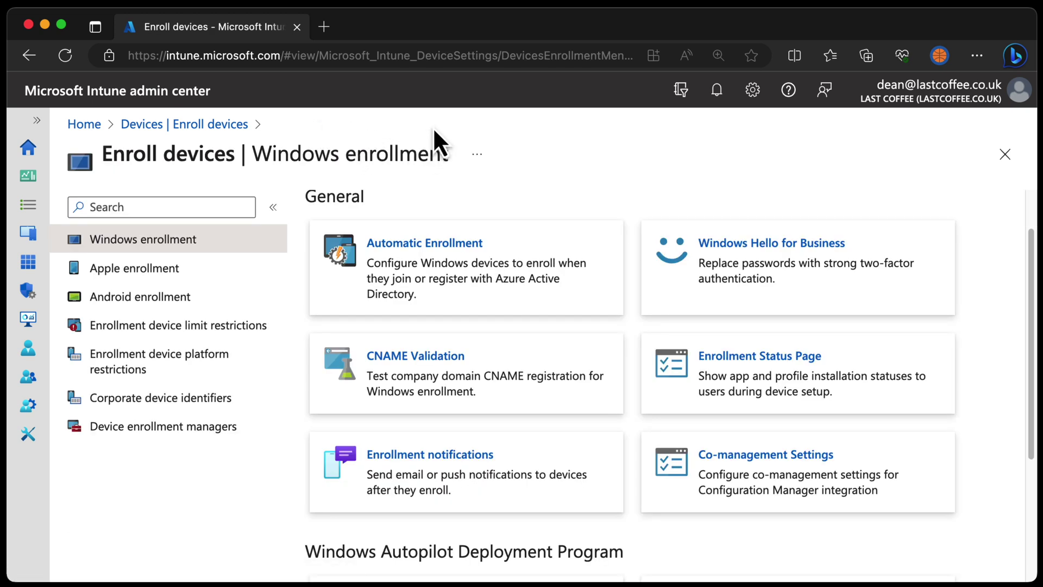
# Step: Revisit Automatic Enrollment through Devices > Enroll devices, then open Enrollment notifications
pyautogui.click(487, 277)
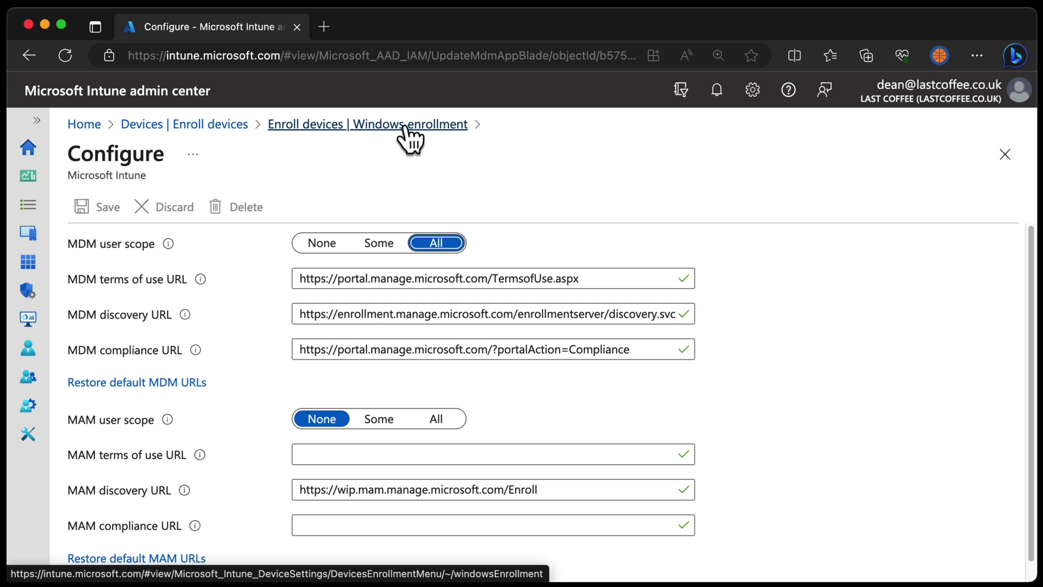
pyautogui.click(212, 126)
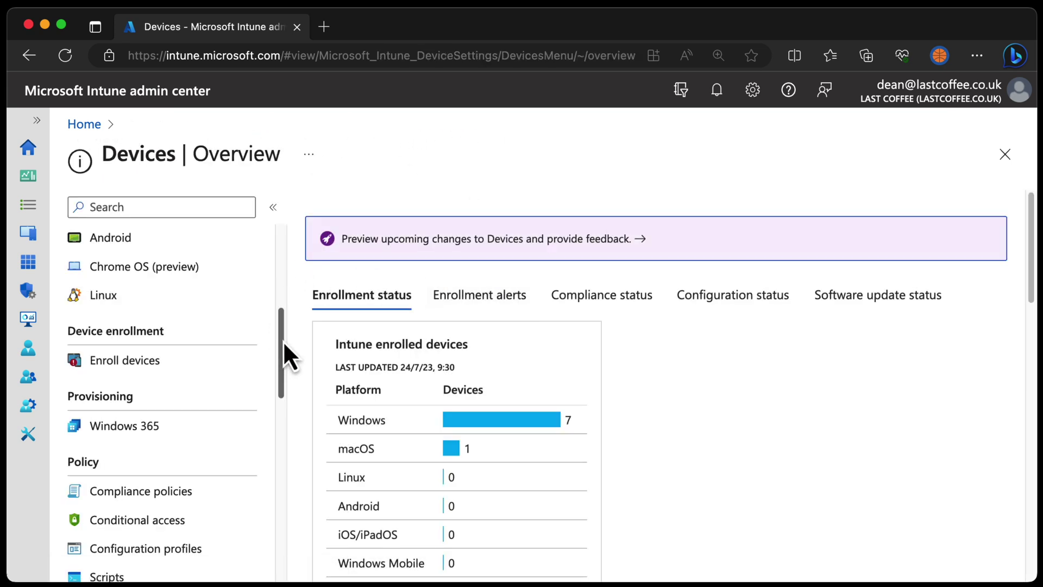
pyautogui.moveTo(282, 341)
pyautogui.mouseDown()
pyautogui.moveTo(281, 271)
pyautogui.moveTo(277, 345)
pyautogui.mouseUp()
pyautogui.click(166, 405)
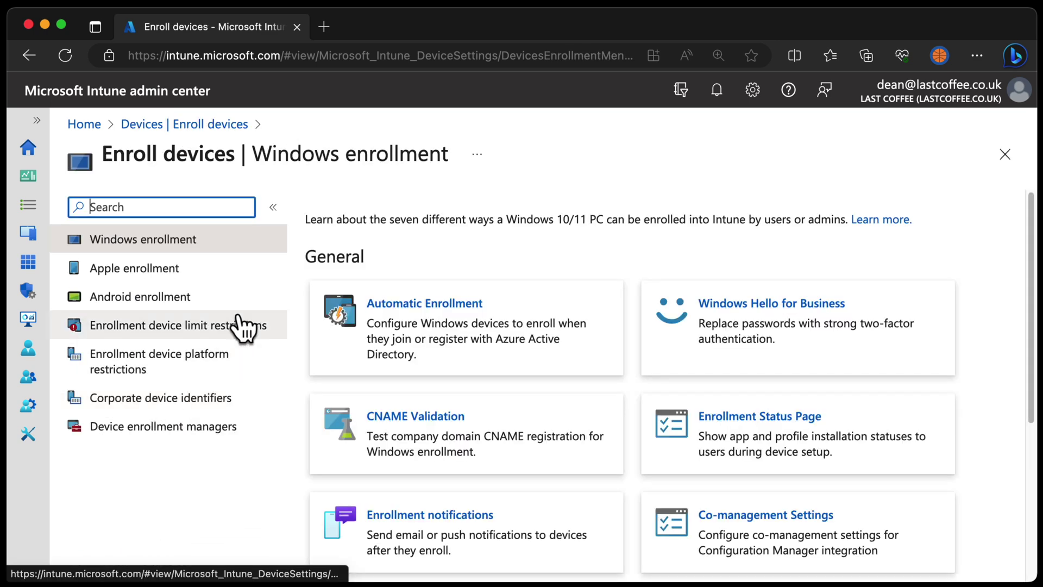
pyautogui.click(394, 329)
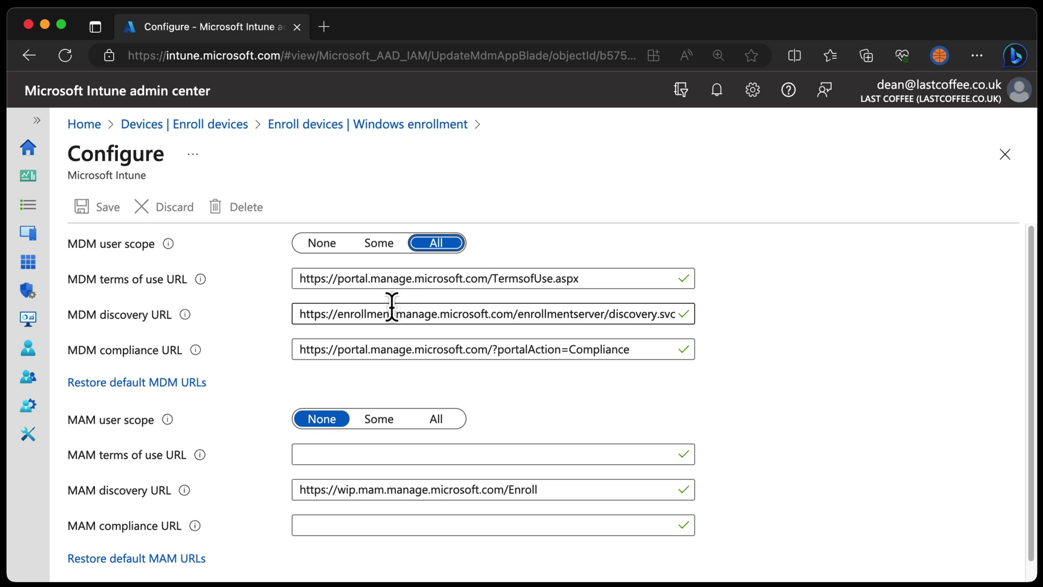
pyautogui.click(410, 133)
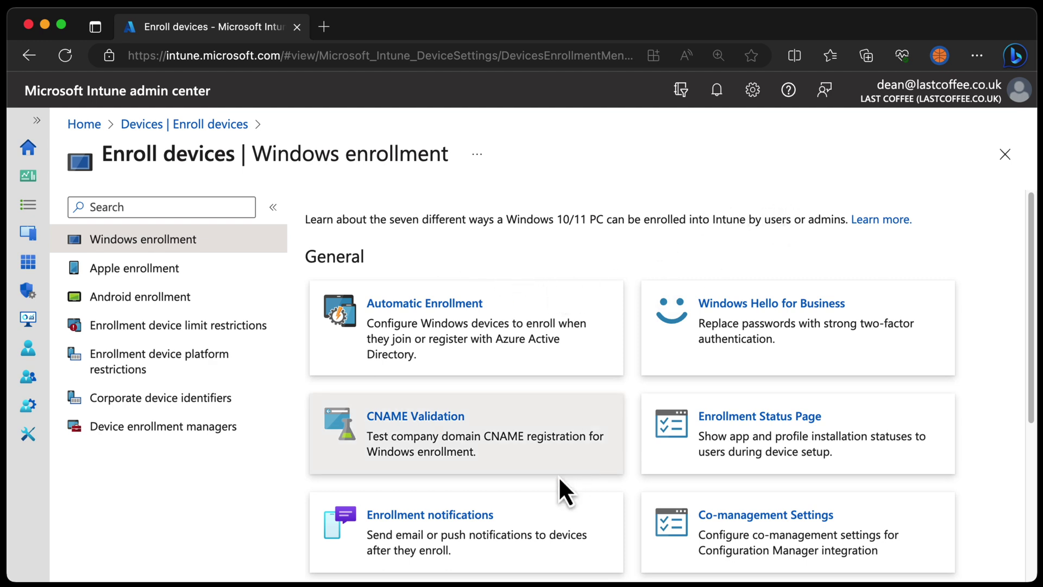
pyautogui.click(530, 524)
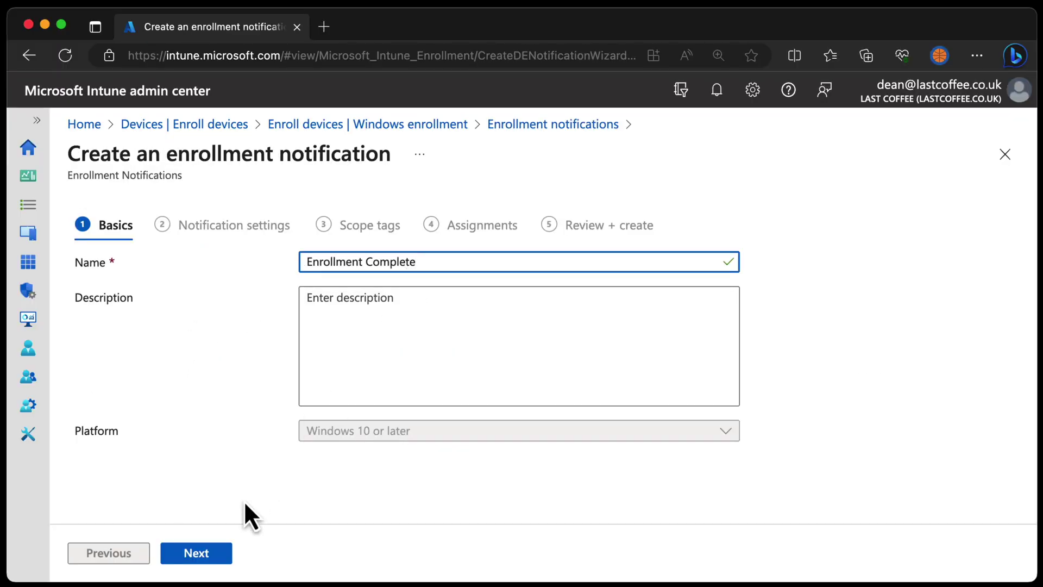
# Step: Turn on push notifications with the subject 'Enrollment Complete'
pyautogui.click(214, 554)
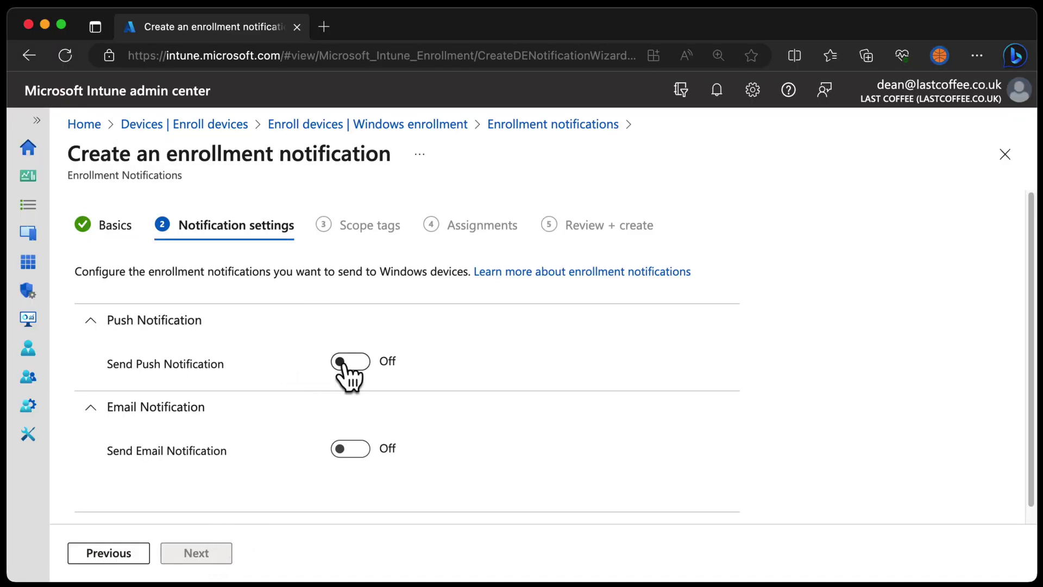
pyautogui.click(343, 363)
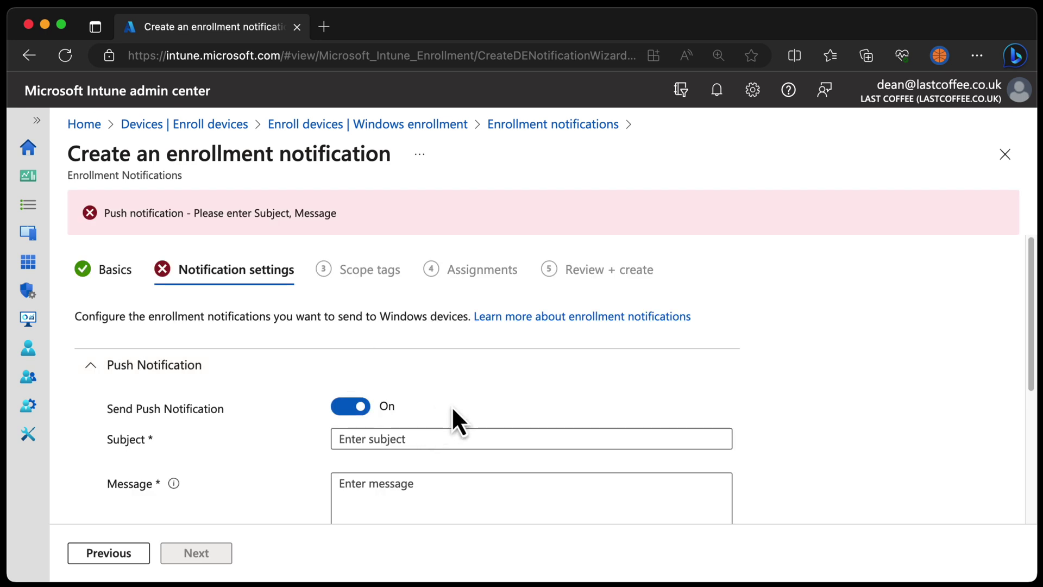
pyautogui.click(457, 438)
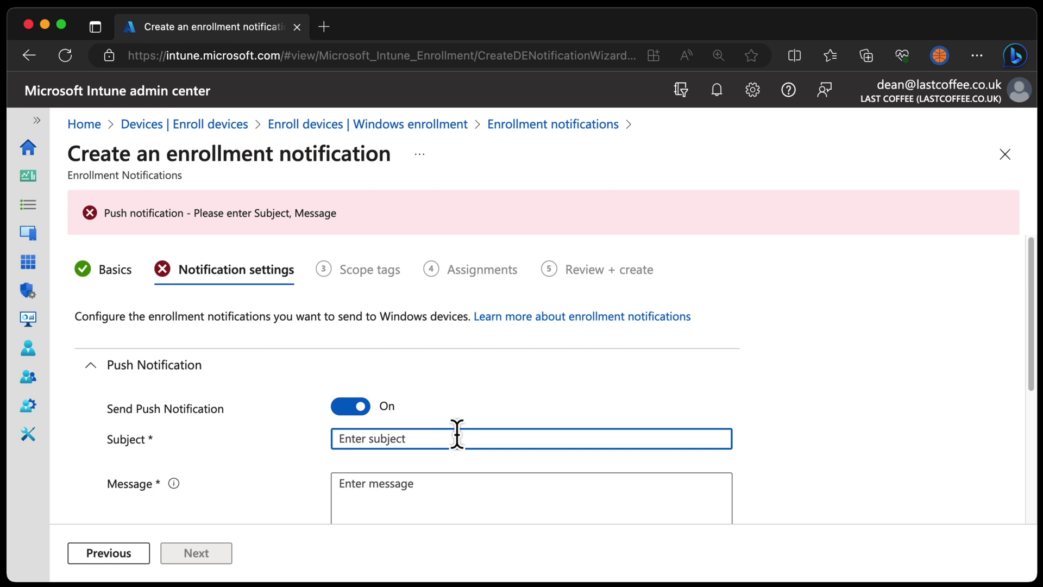
pyautogui.write('Enrollment Complete')
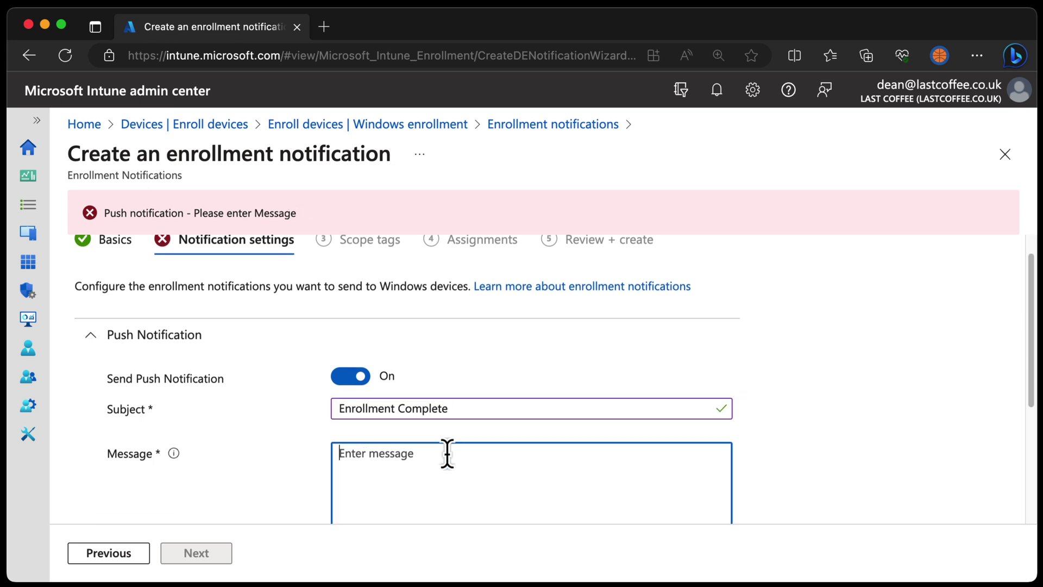
pyautogui.scroll(-4, 447, 453)
# Step: Write the push message saying enrollment of the new Windows Device is now complete
pyautogui.write('U')
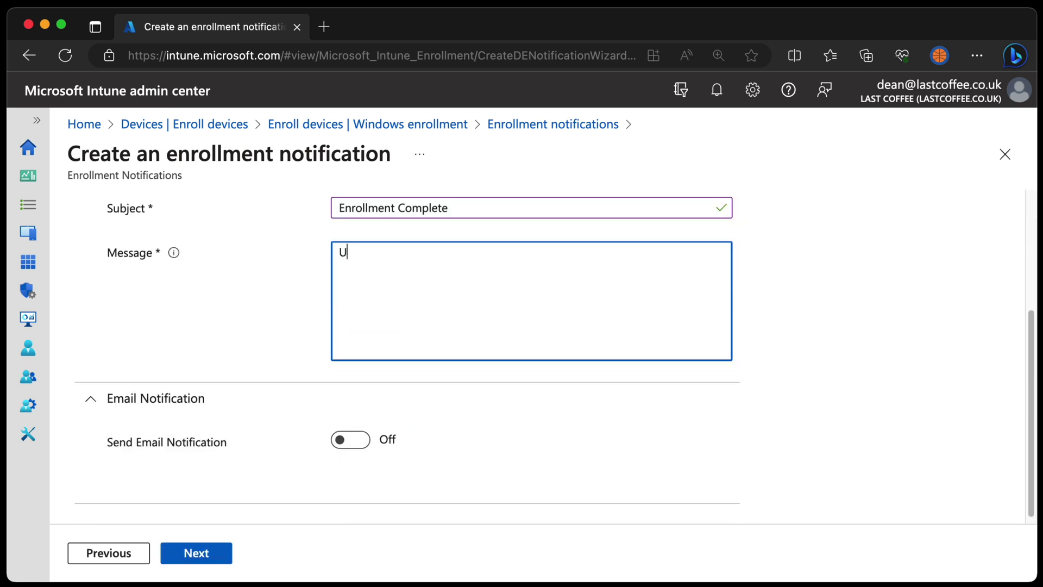
pyautogui.write('our enrollment o')
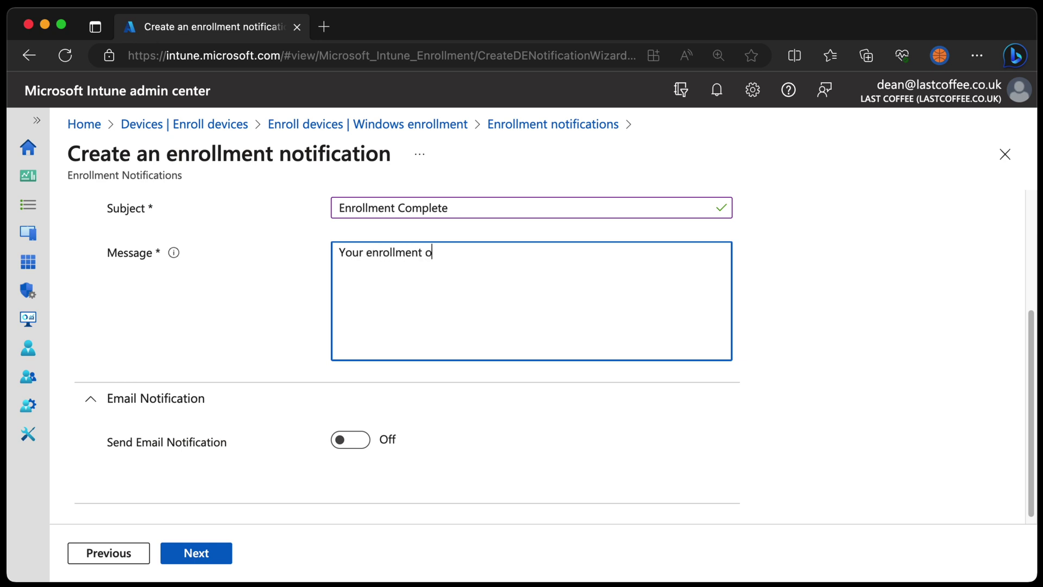
pyautogui.write('f your new Windows Dei')
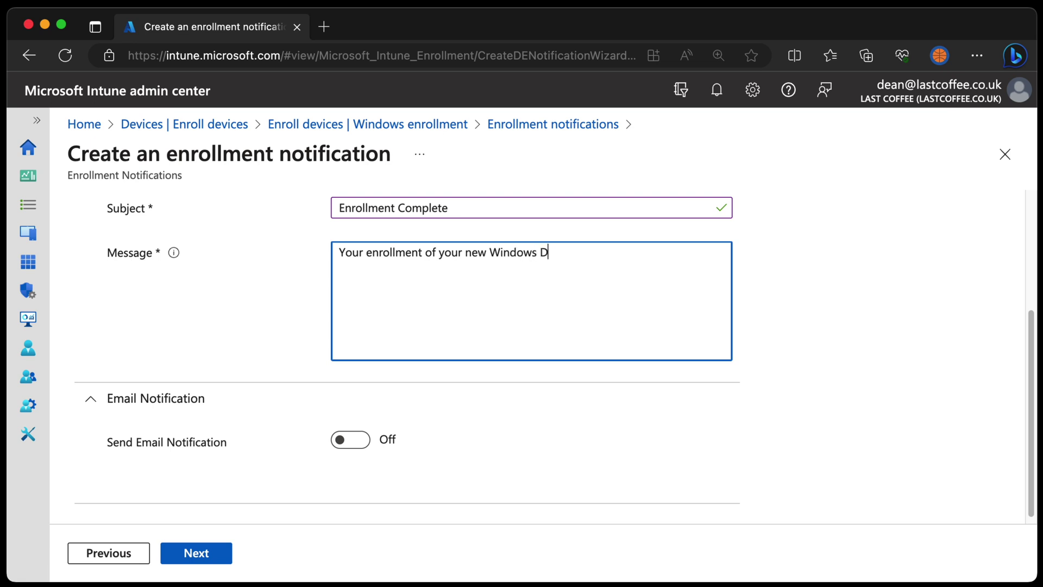
pyautogui.press('BackSpace')
pyautogui.write('vice is now c')
pyautogui.write('ompelte')
pyautogui.press('BackSpace')
pyautogui.press('BackSpace')
pyautogui.press('BackSpace')
pyautogui.press('BackSpace')
pyautogui.write('lete.')
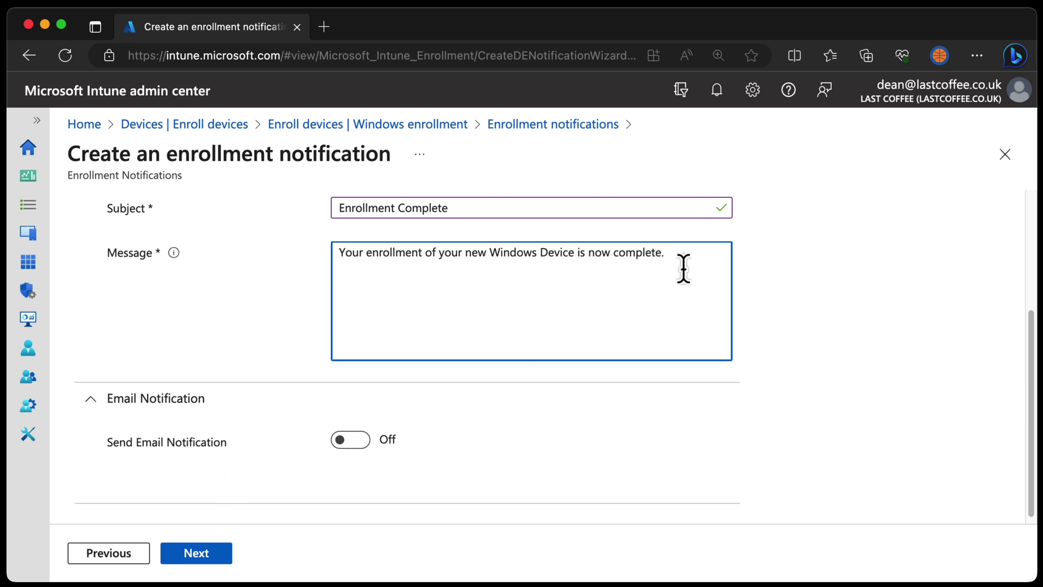
# Step: Turn on email notifications and paste the same message into the email body
pyautogui.moveTo(687, 268); pyautogui.dragTo(226, 263)
pyautogui.press('super+c')
pyautogui.click(334, 443)
pyautogui.scroll(-5, 380, 442)
pyautogui.click(441, 462)
pyautogui.press('super+v')
# Step: Paste 'Enrollment Complete' as the email notification subject
pyautogui.scroll(3, 461, 369)
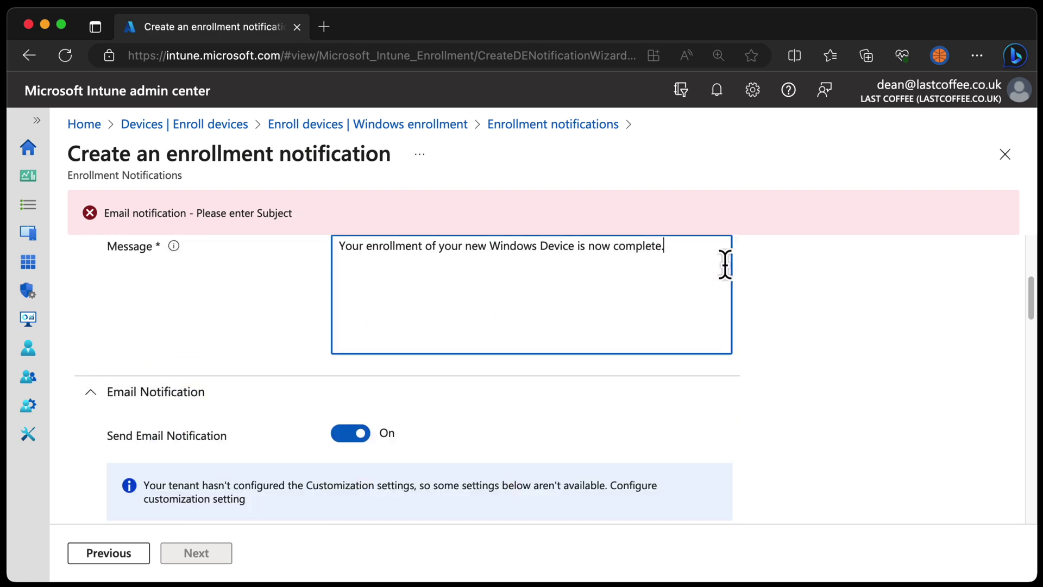
pyautogui.scroll(3, 503, 279)
pyautogui.click(409, 344)
pyautogui.scroll(-10, 381, 380)
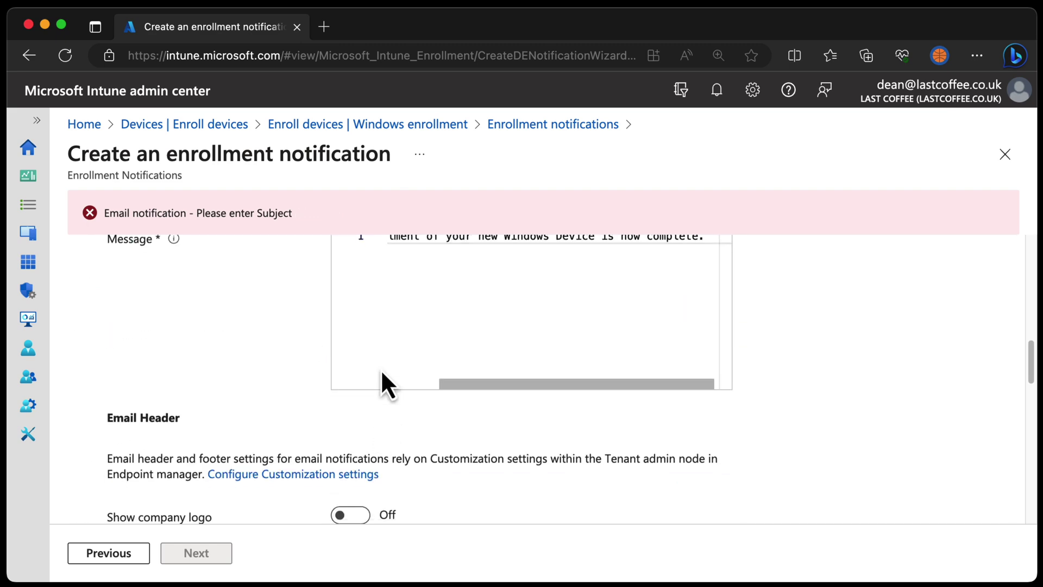
pyautogui.scroll(5, 337, 405)
pyautogui.click(400, 436)
pyautogui.write('Enrollment Complete')
pyautogui.scroll(-7, 326, 462)
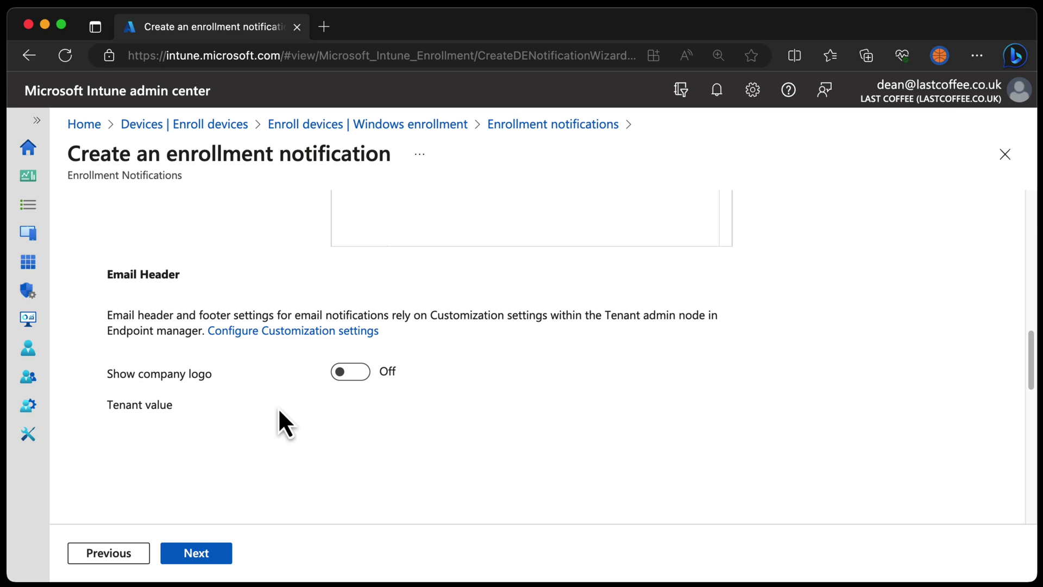
pyautogui.scroll(-5, 276, 402)
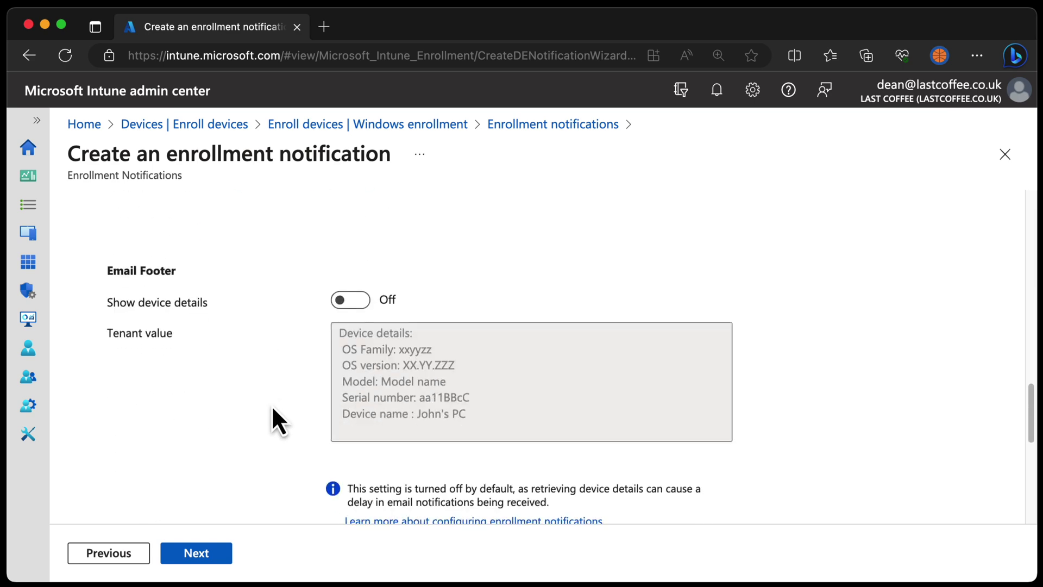
pyautogui.scroll(-6, 274, 421)
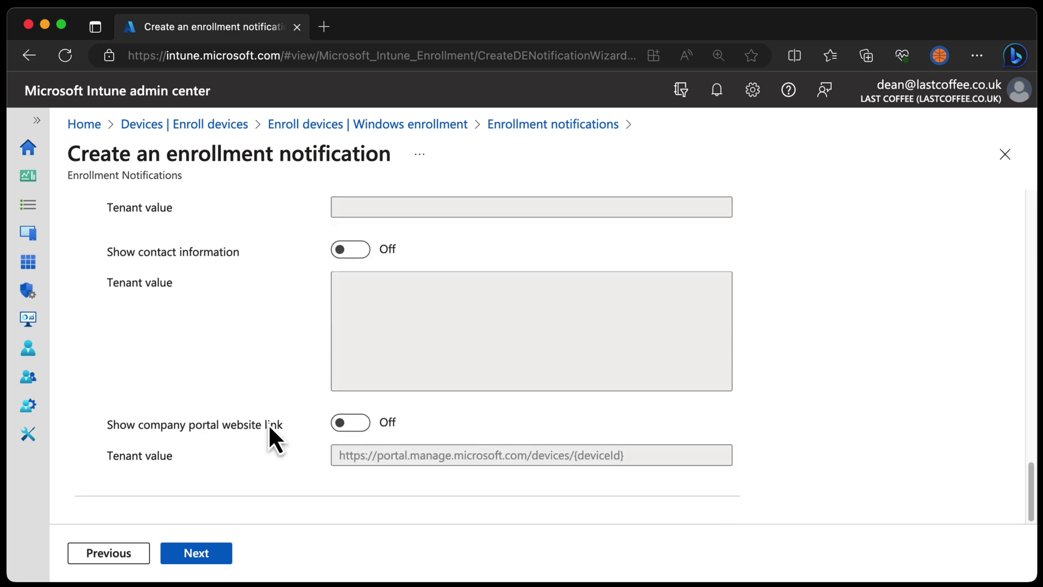
# Step: Skip past scope tags and assign the notification to all users
pyautogui.click(201, 559)
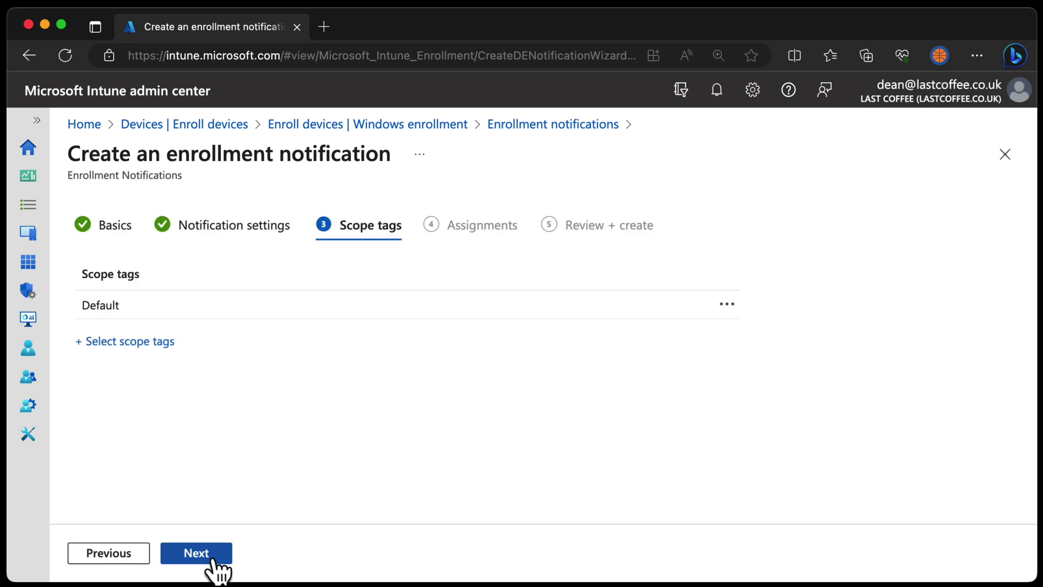
pyautogui.click(208, 559)
pyautogui.click(250, 293)
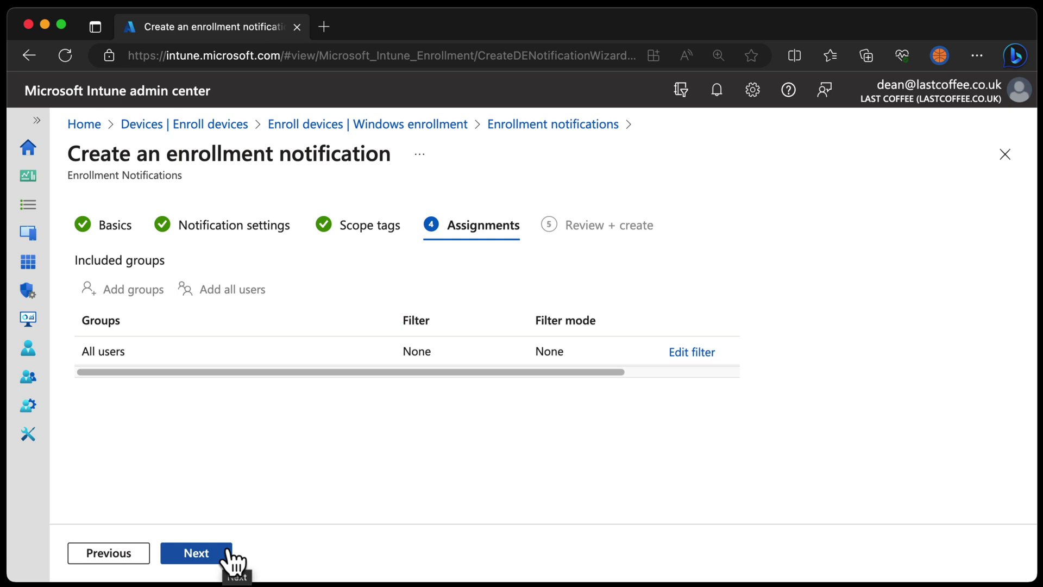
# Step: Recheck the push message, then review and create the Enrollment Complete notification
pyautogui.click(258, 233)
pyautogui.scroll(-3, 522, 440)
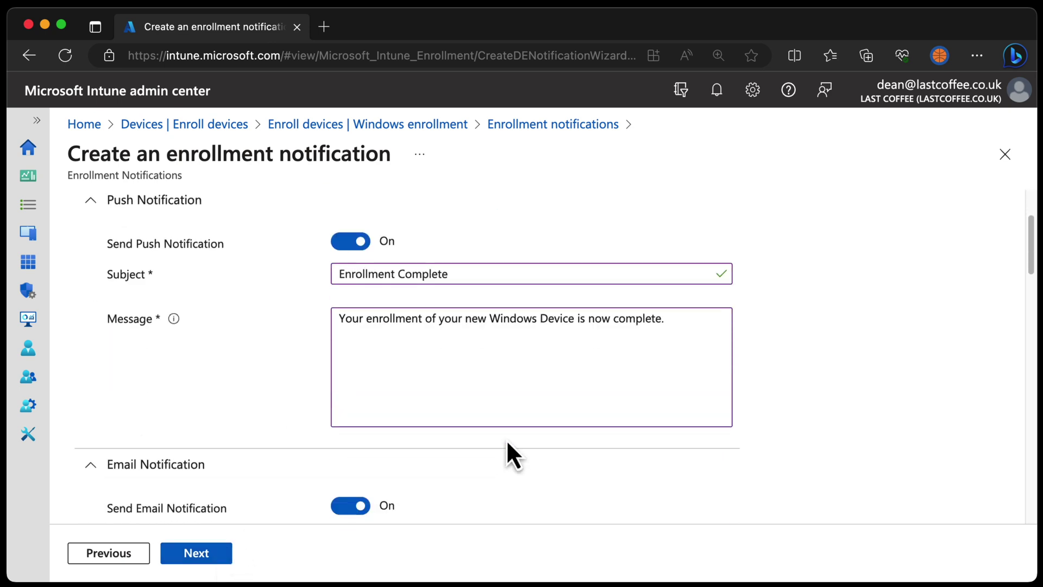
pyautogui.click(686, 323)
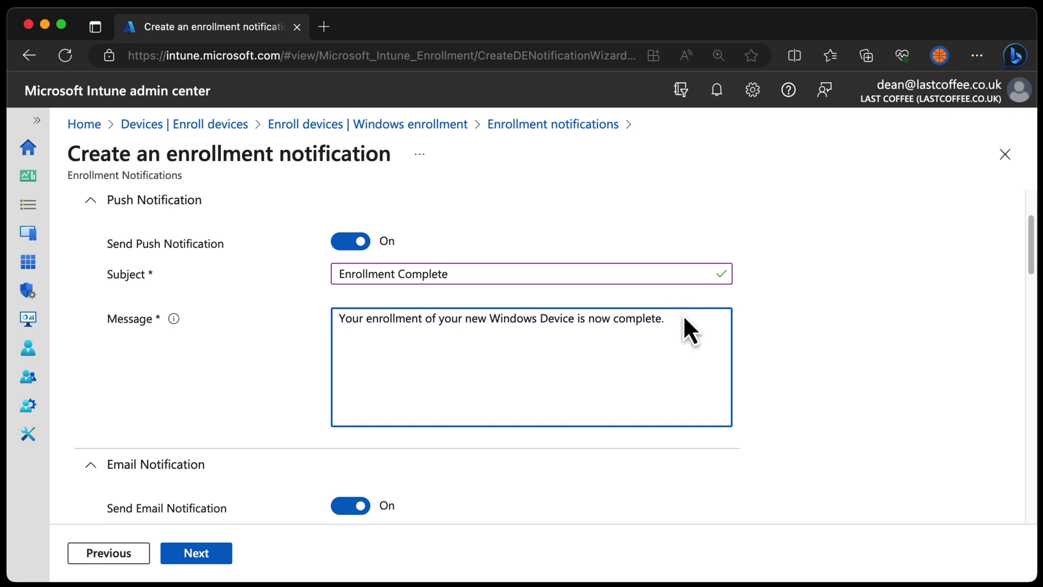
pyautogui.click(181, 559)
pyautogui.click(180, 562)
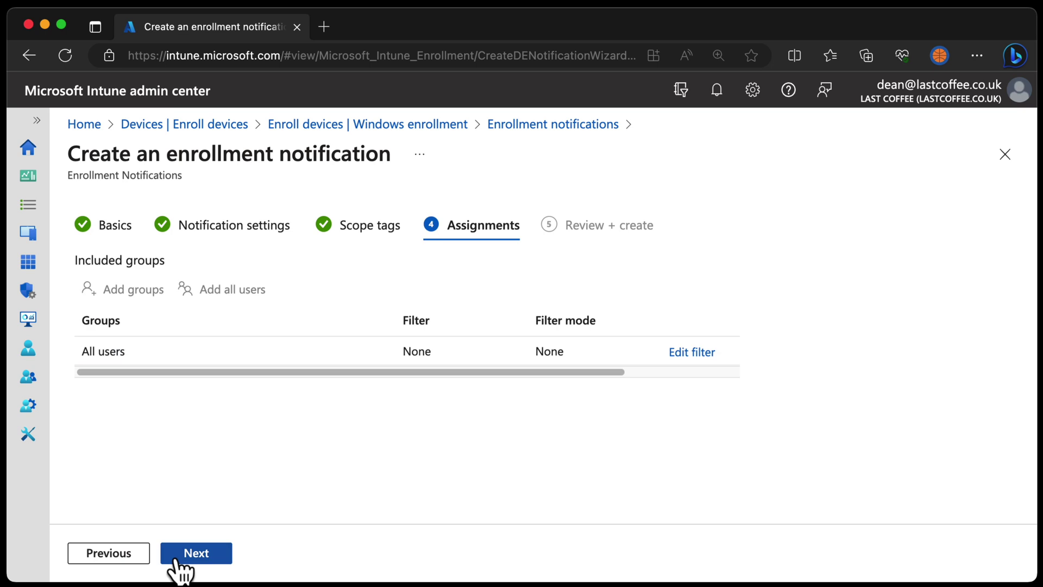
pyautogui.click(176, 562)
pyautogui.click(197, 565)
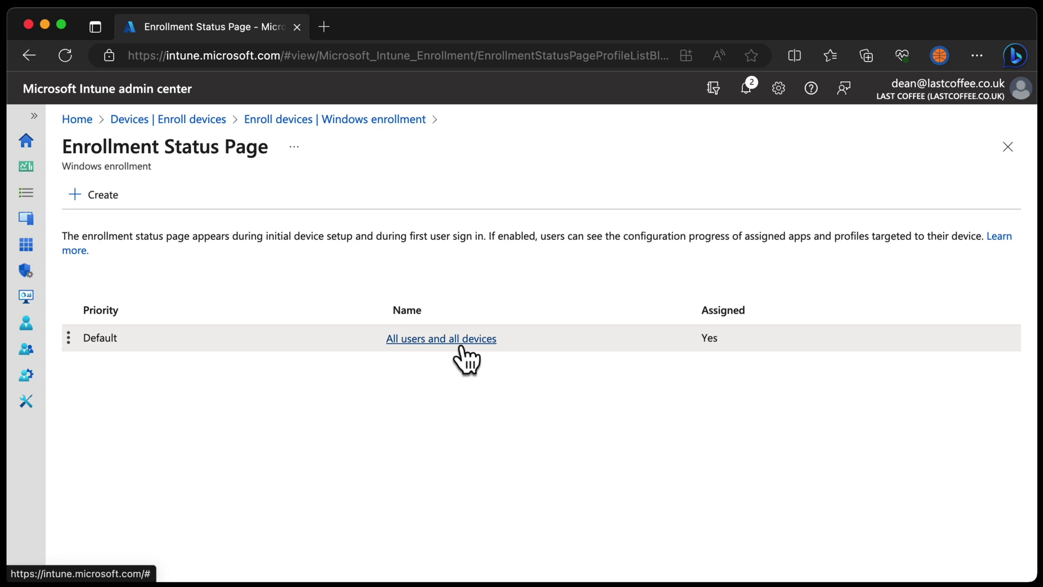
pyautogui.click(463, 346)
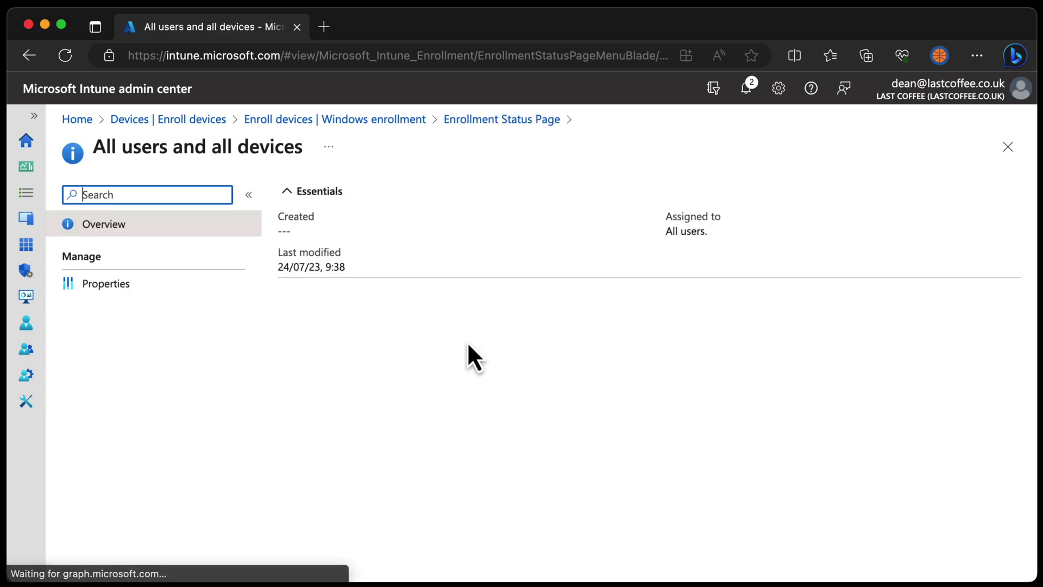
pyautogui.click(87, 284)
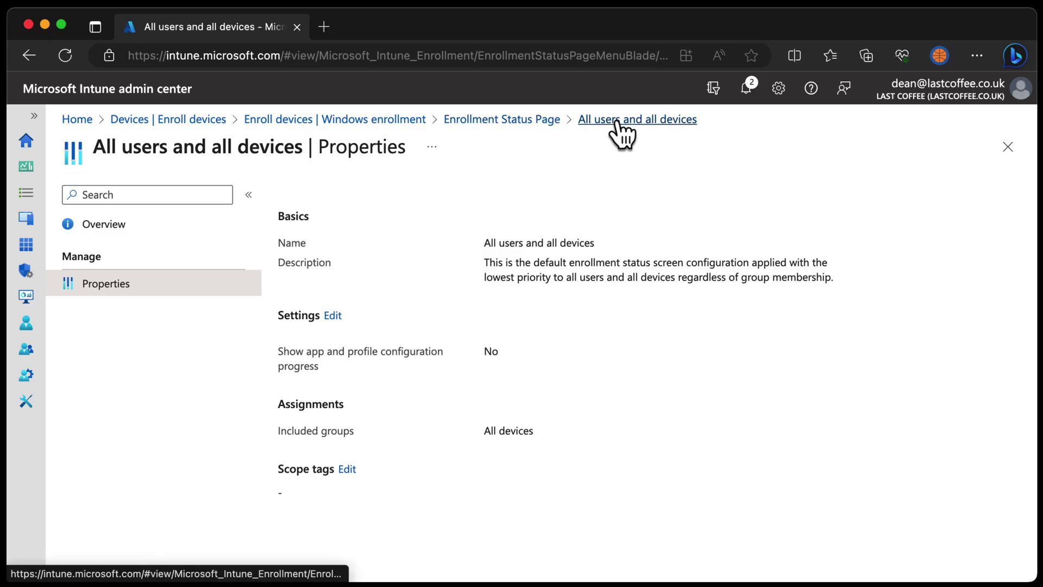
# Step: Create a new Enrollment Status Page profile named 'Enable ESP' and continue to Settings
pyautogui.click(543, 121)
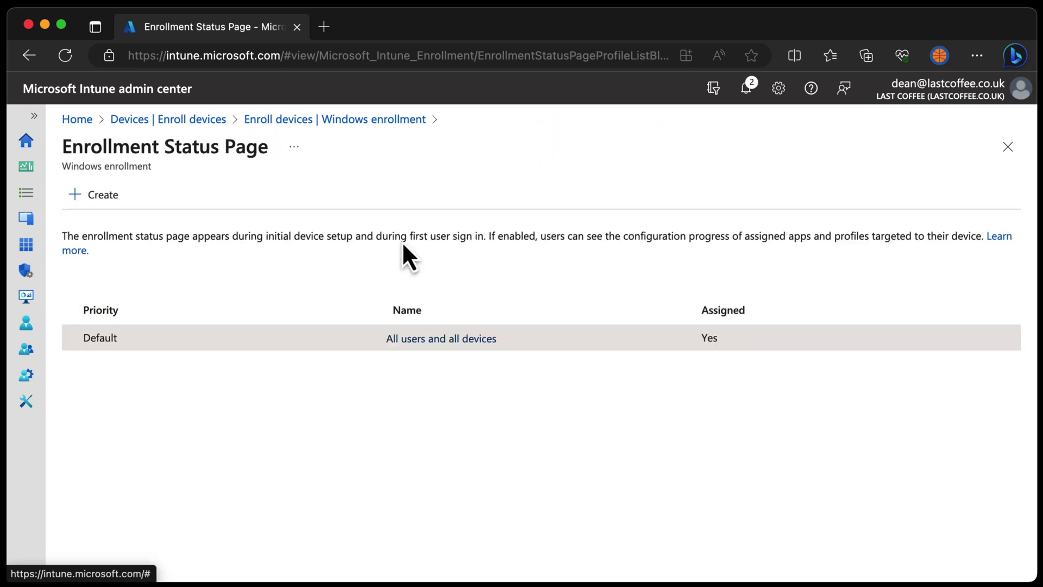
pyautogui.click(96, 194)
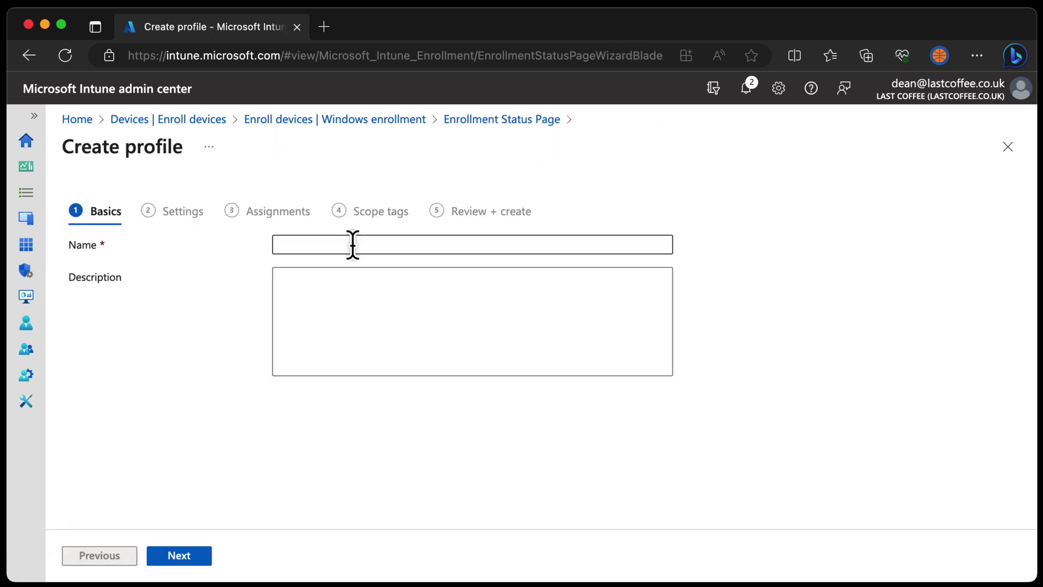
pyautogui.click(352, 244)
pyautogui.write('Enable E')
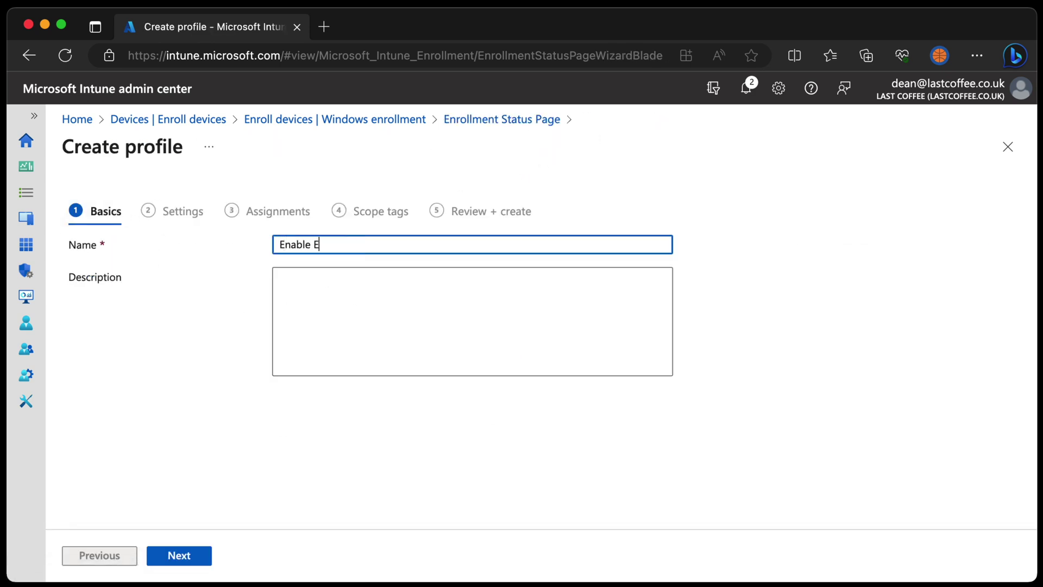
pyautogui.write('SP')
pyautogui.click(190, 561)
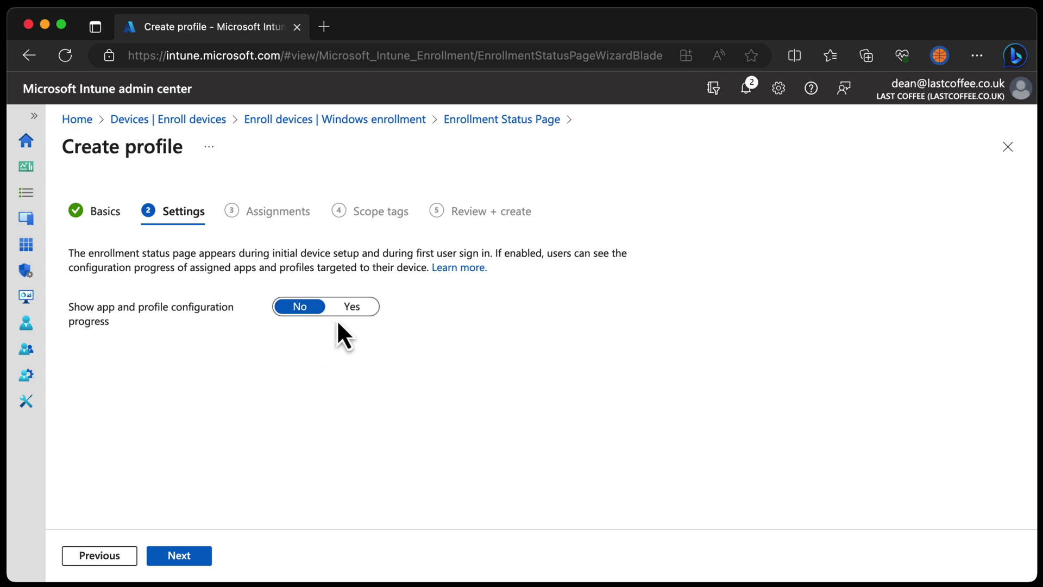
# Step: Show app and profile progress and set the installation error timeout to 60 minutes
pyautogui.click(352, 307)
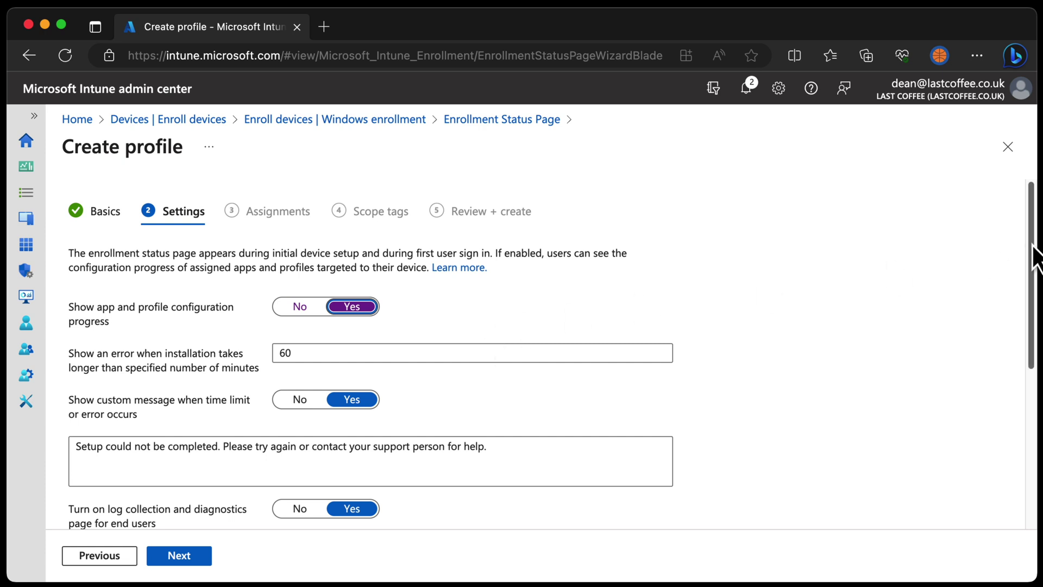
pyautogui.moveTo(1033, 247); pyautogui.dragTo(1033, 296)
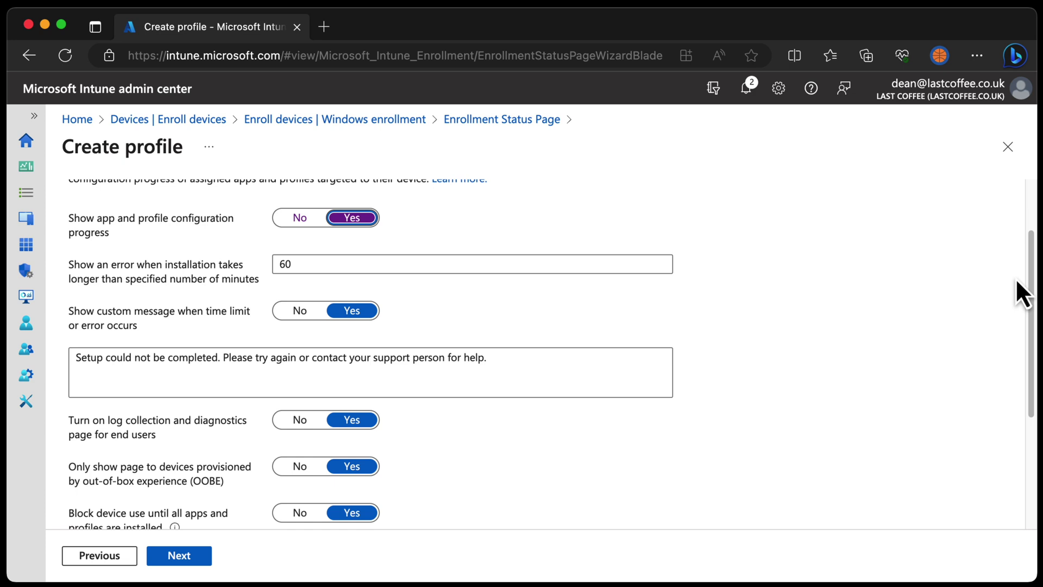
pyautogui.doubleClick(299, 263)
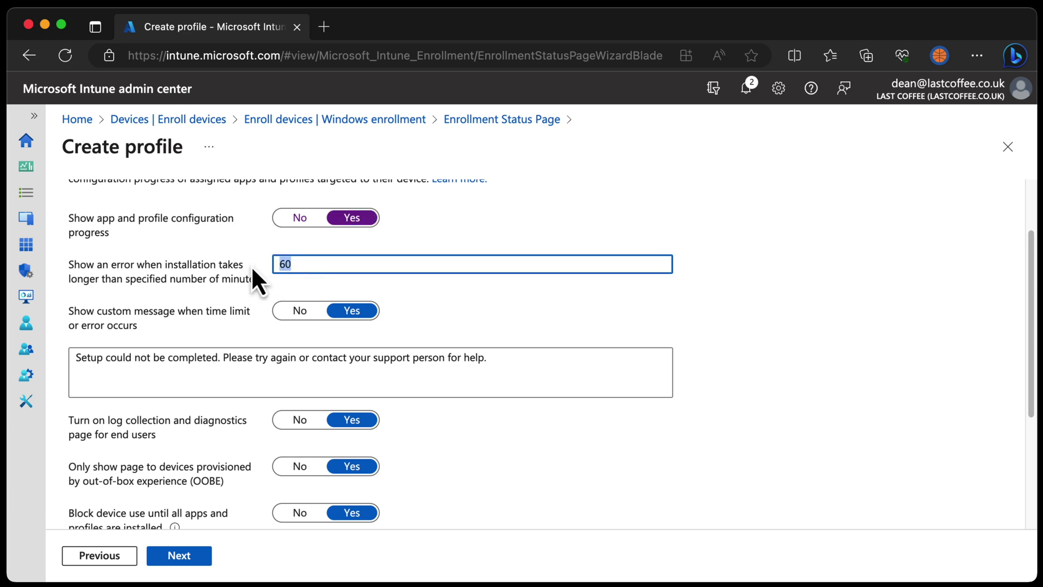
pyautogui.write('120')
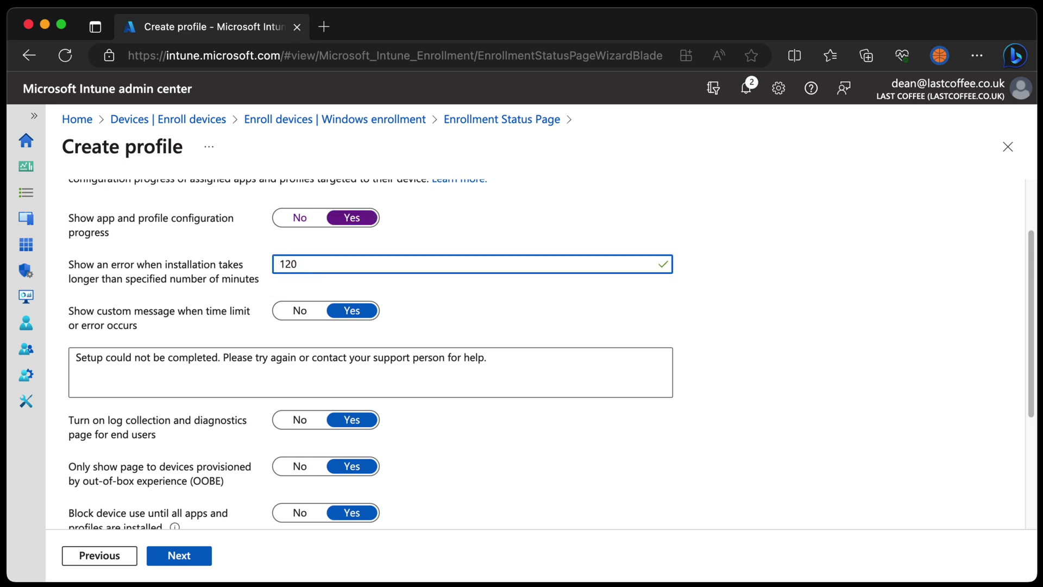
pyautogui.press('BackSpace')
pyautogui.press('BackSpace')
pyautogui.press('BackSpace')
pyautogui.write('240')
pyautogui.press('BackSpace')
pyautogui.press('BackSpace')
pyautogui.press('BackSpace')
pyautogui.write('1440')
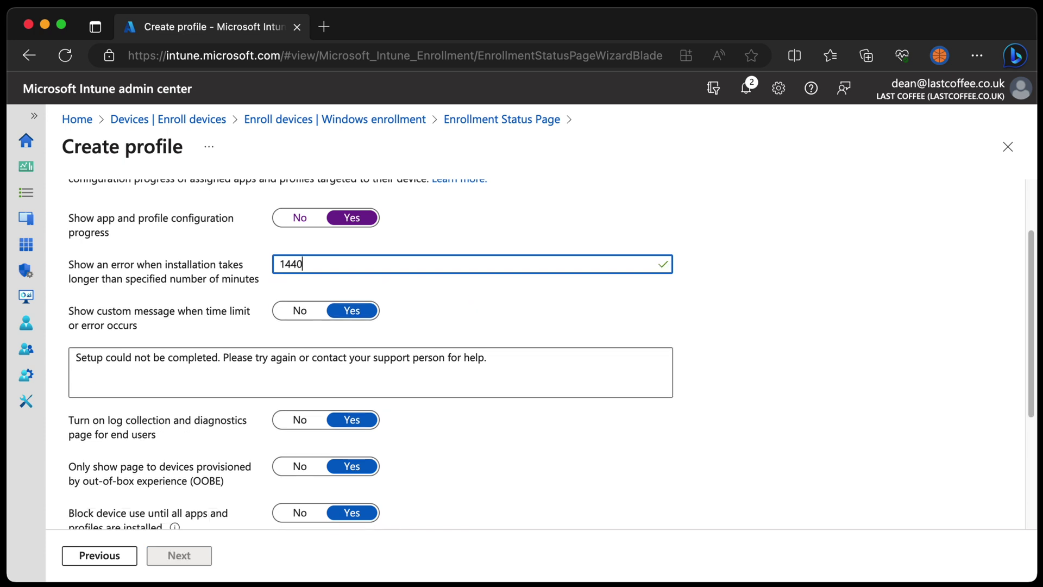
pyautogui.press('BackSpace')
pyautogui.press('BackSpace')
pyautogui.press('BackSpace')
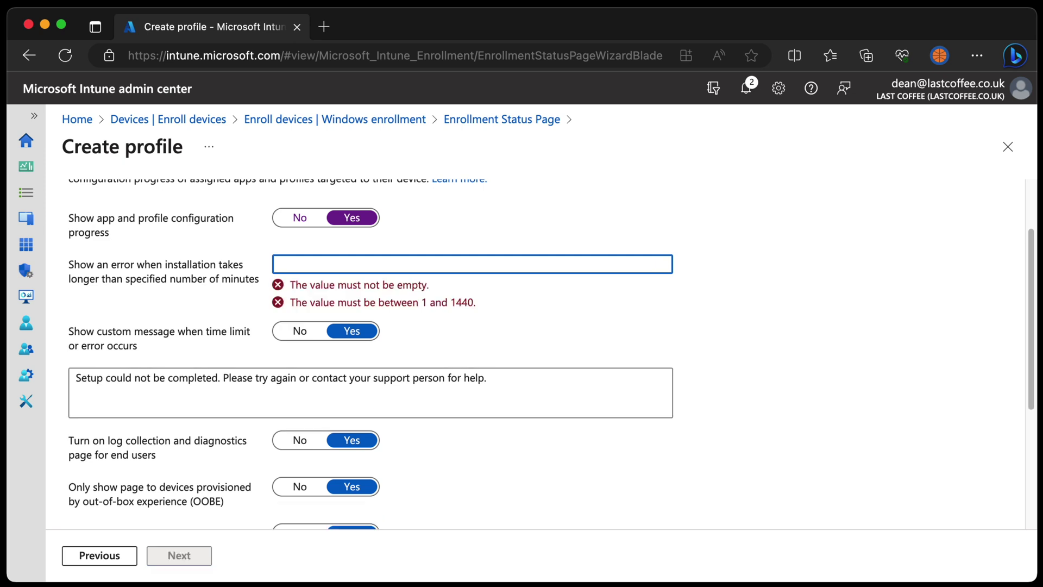
pyautogui.write('60')
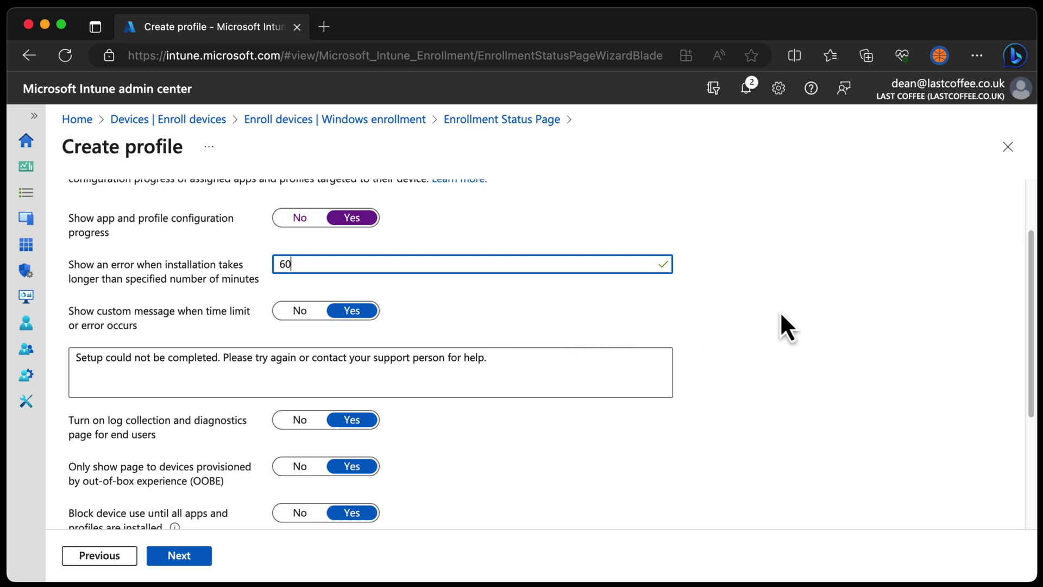
pyautogui.moveTo(1032, 274); pyautogui.dragTo(1032, 354)
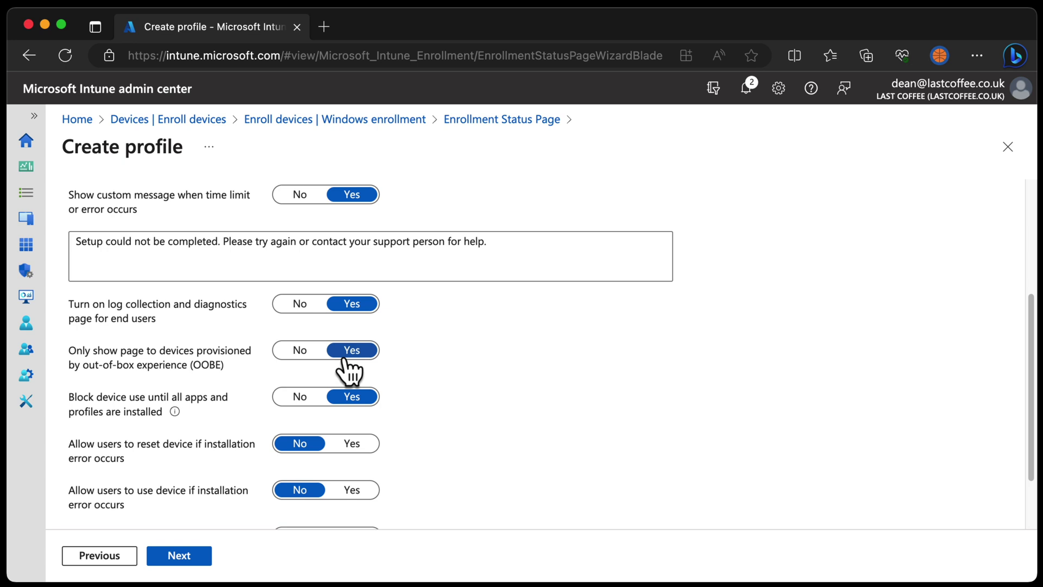
pyautogui.scroll(-2, 344, 360)
pyautogui.click(361, 316)
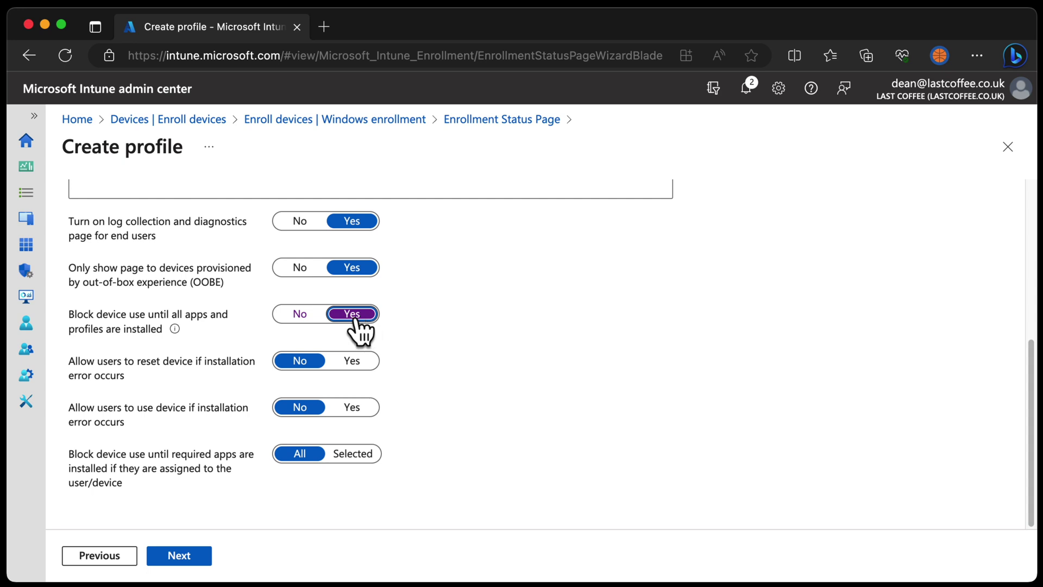
pyautogui.click(308, 314)
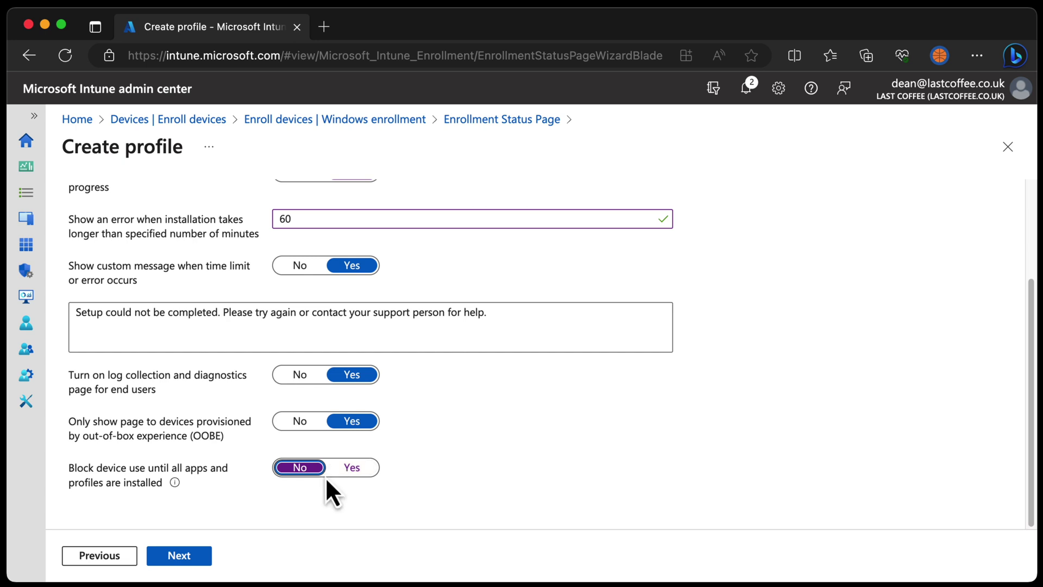
pyautogui.click(355, 471)
pyautogui.scroll(-3, 470, 467)
pyautogui.scroll(-1, 452, 479)
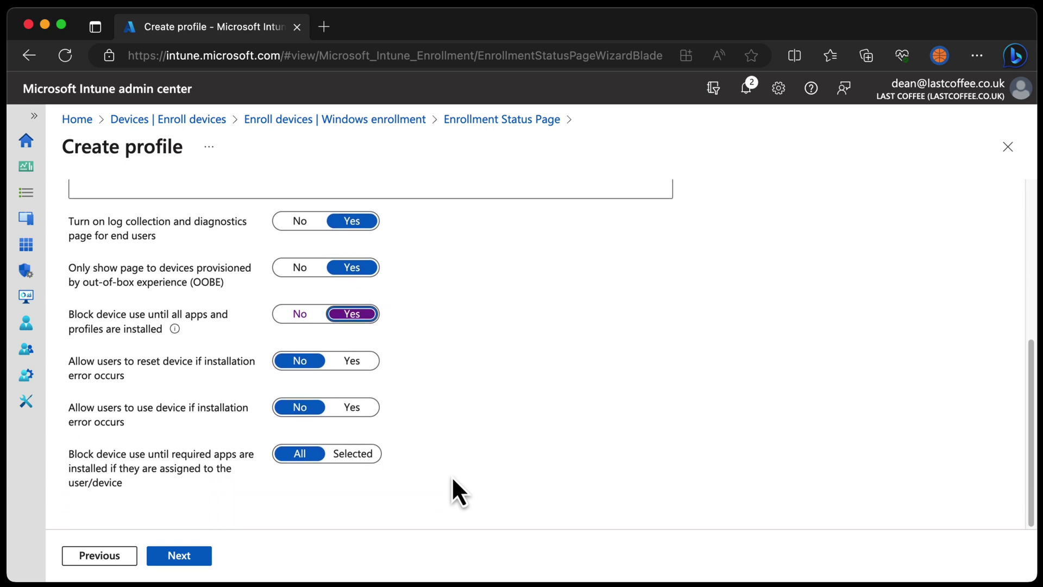
# Step: Switch 'Allow users to reset device if installation error occurs' to Yes in Enable ESP
pyautogui.click(353, 365)
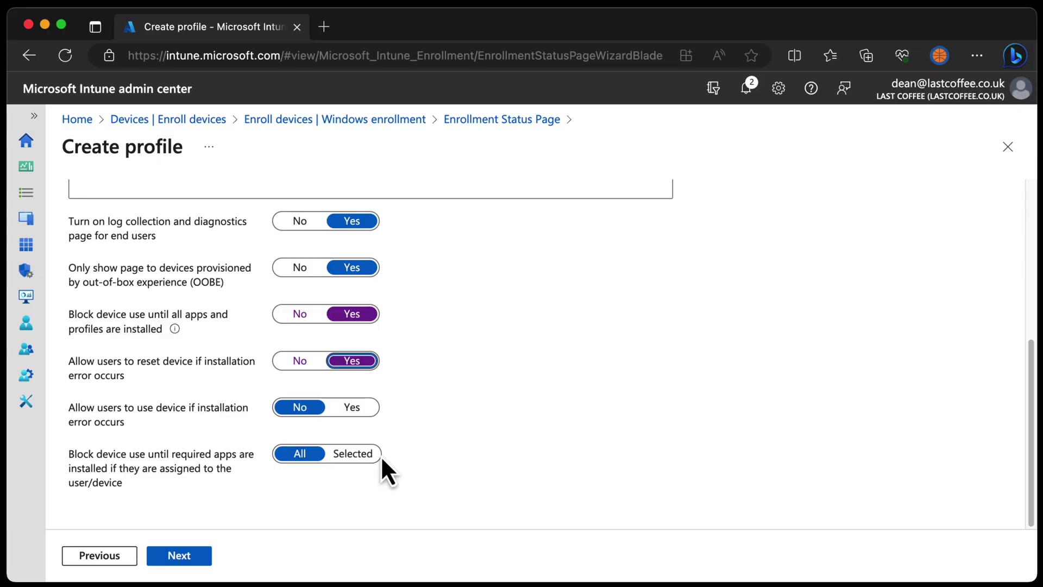
# Step: Block device use only until Microsoft Edge installs, choosing it as the selected required app
pyautogui.click(358, 454)
pyautogui.scroll(-3, 369, 475)
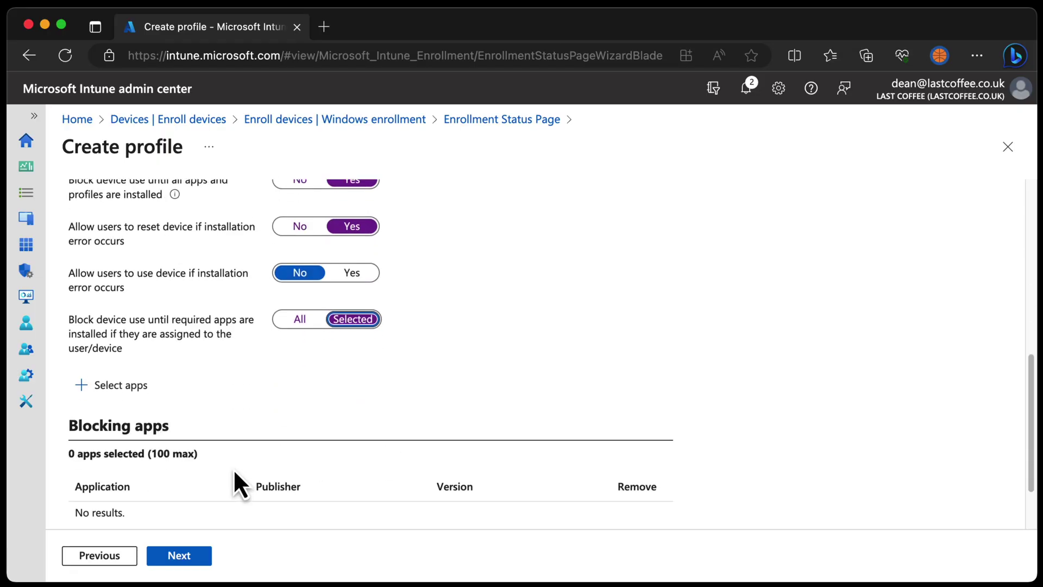
pyautogui.click(117, 386)
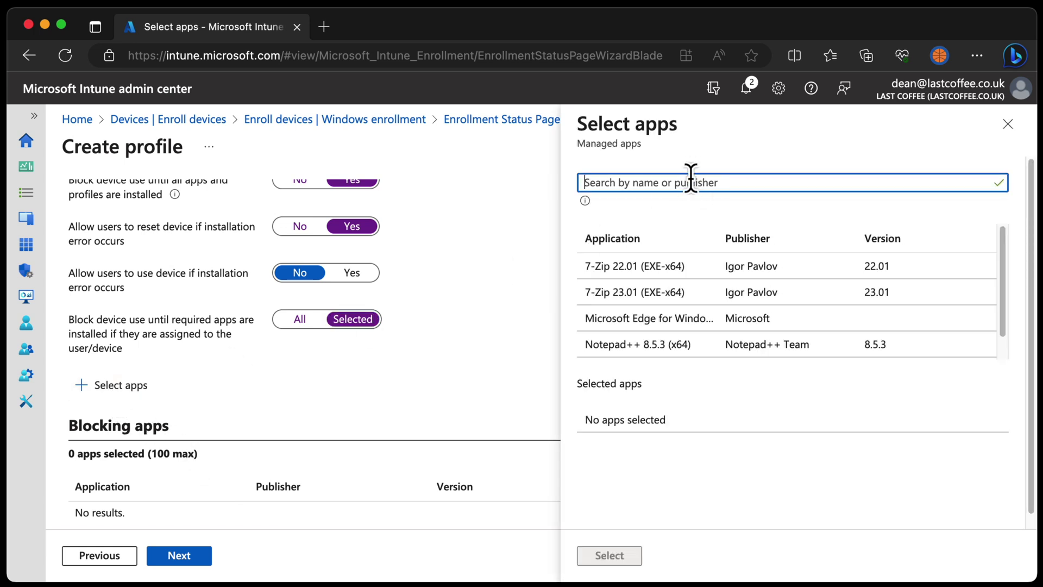
pyautogui.moveTo(1002, 261); pyautogui.dragTo(999, 306)
pyautogui.click(647, 296)
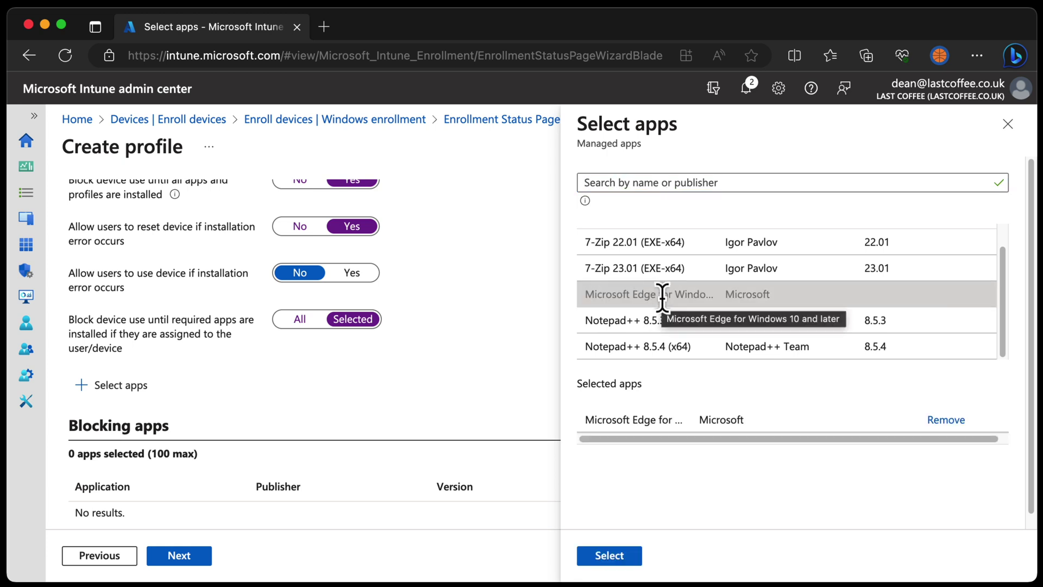
pyautogui.click(623, 559)
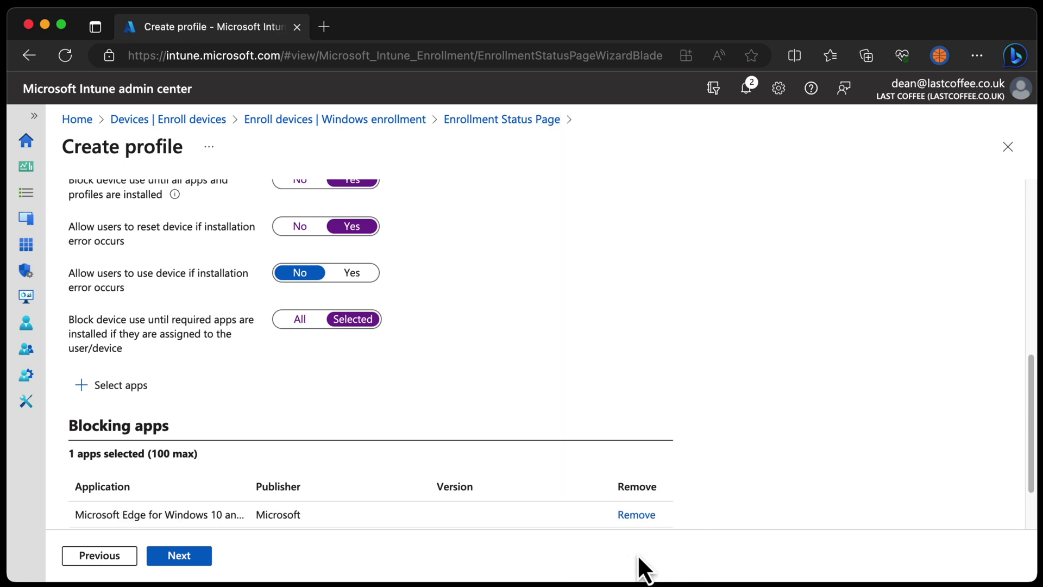
pyautogui.scroll(-3, 282, 499)
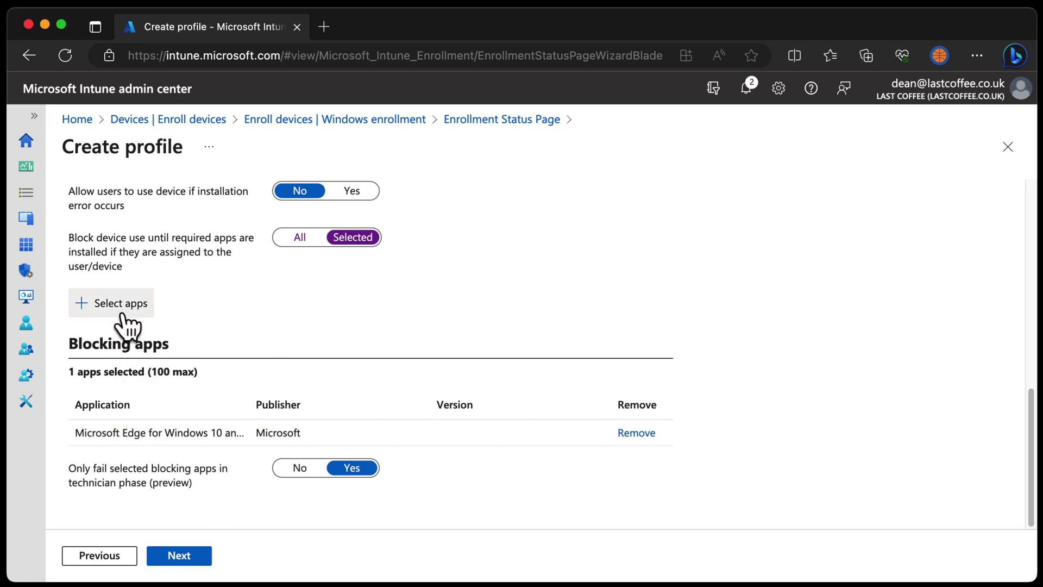
pyautogui.click(124, 304)
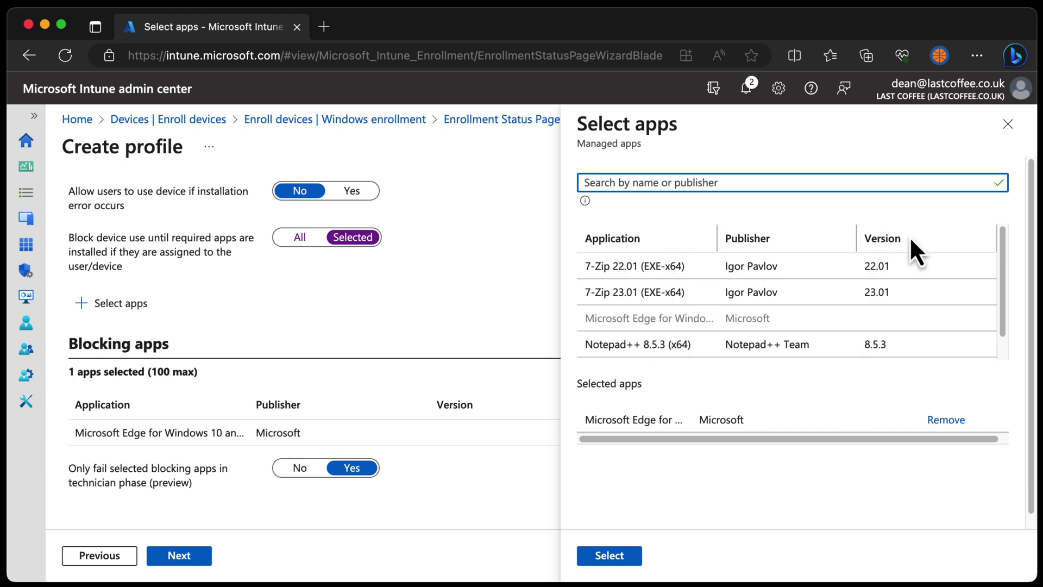
pyautogui.click(1007, 124)
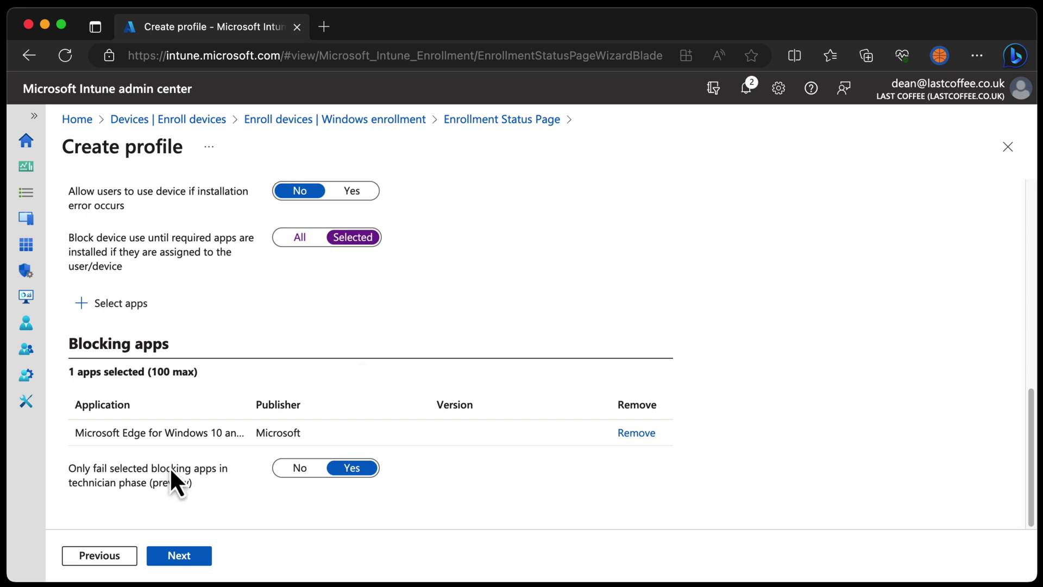
# Step: Assign the Enable ESP profile to All devices, pass through Scope tags, and create it
pyautogui.click(201, 562)
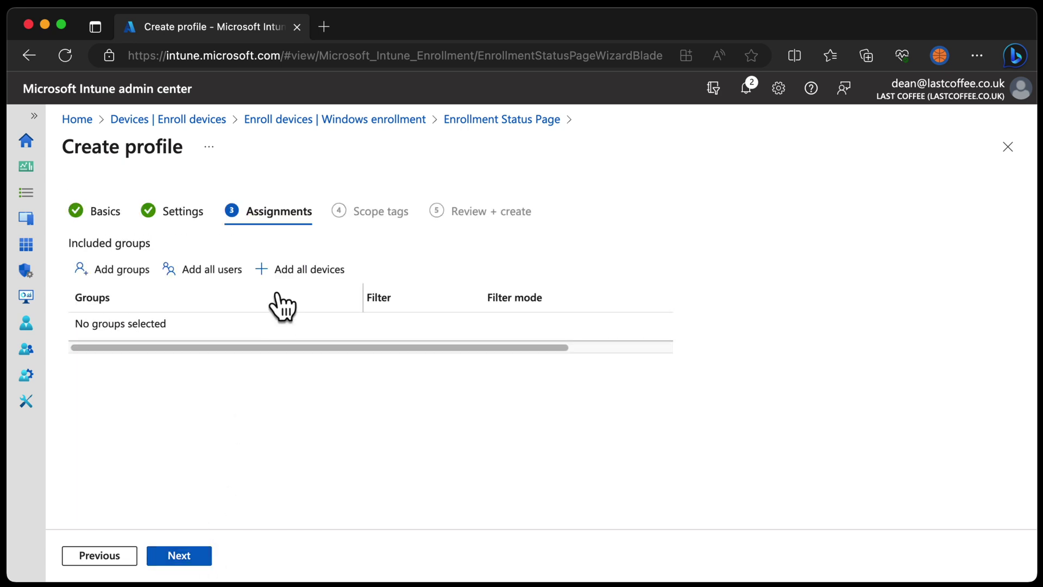
pyautogui.click(285, 272)
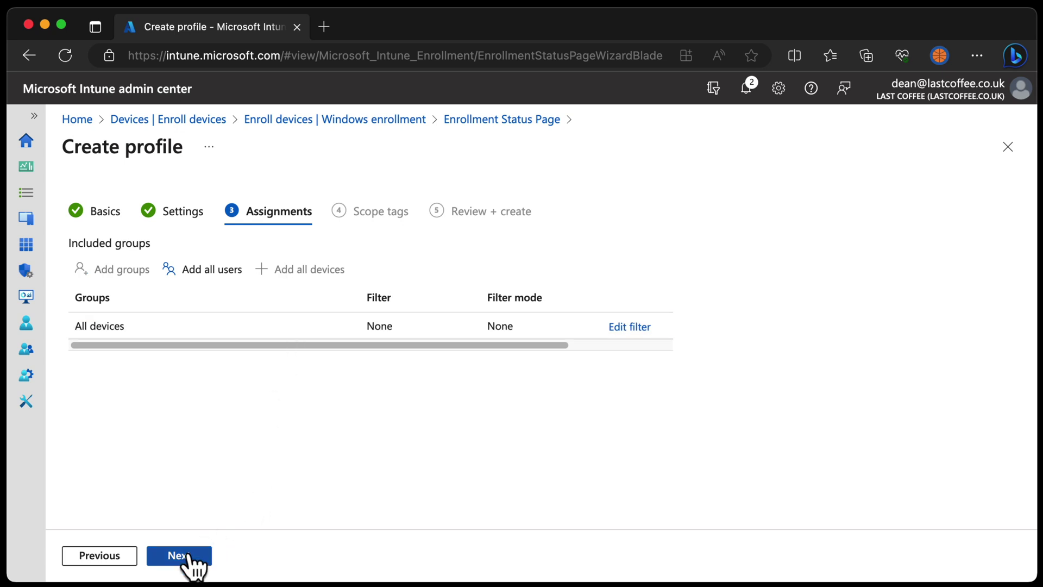
pyautogui.click(189, 557)
pyautogui.click(180, 556)
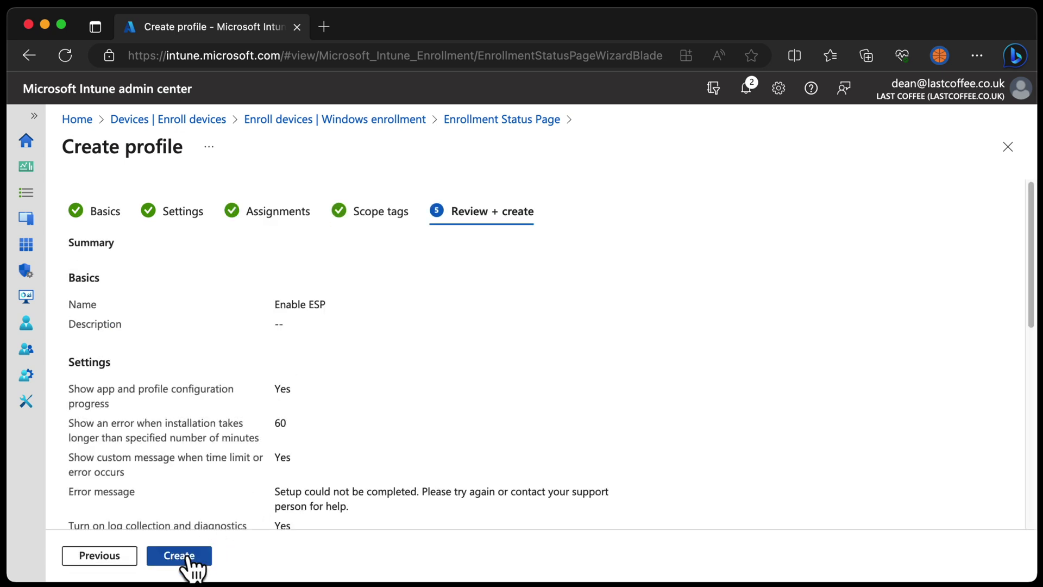
pyautogui.click(188, 555)
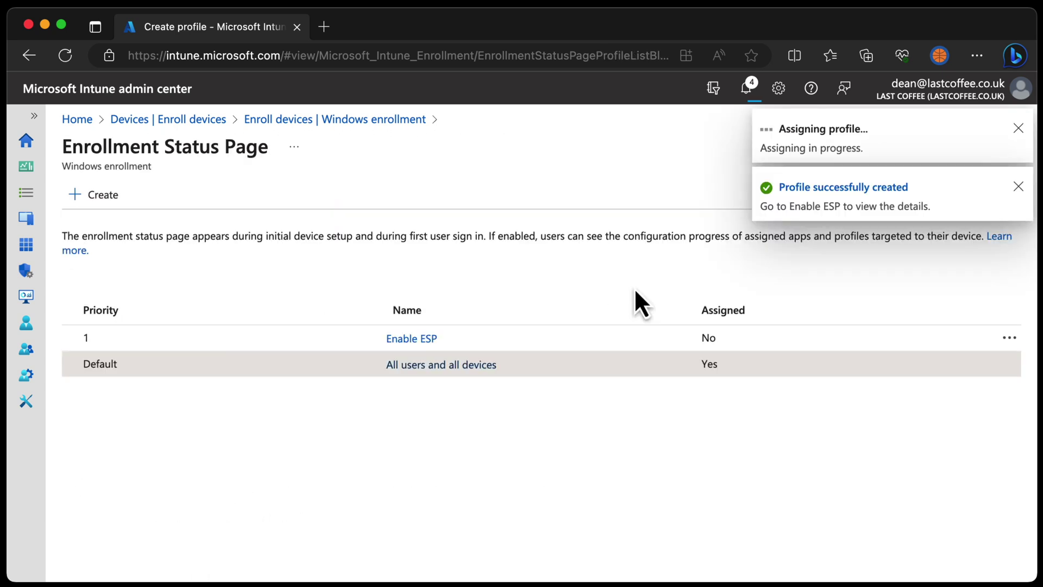